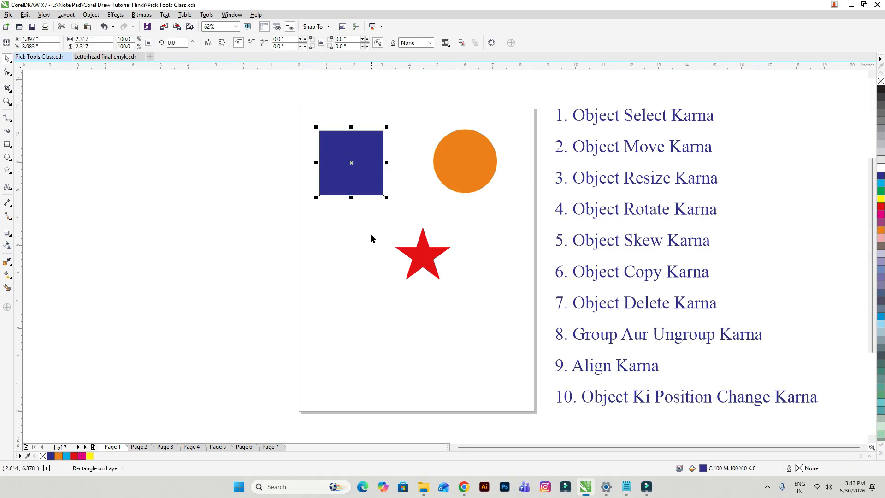
Select the blue square on its own, then use the Pick tool to marquee-select the square, circle and star together
{"action": "left_click_drag", "start_coordinate": [241, 125], "coordinate": [512, 295]}
{"action": "left_click", "coordinate": [351, 162]}
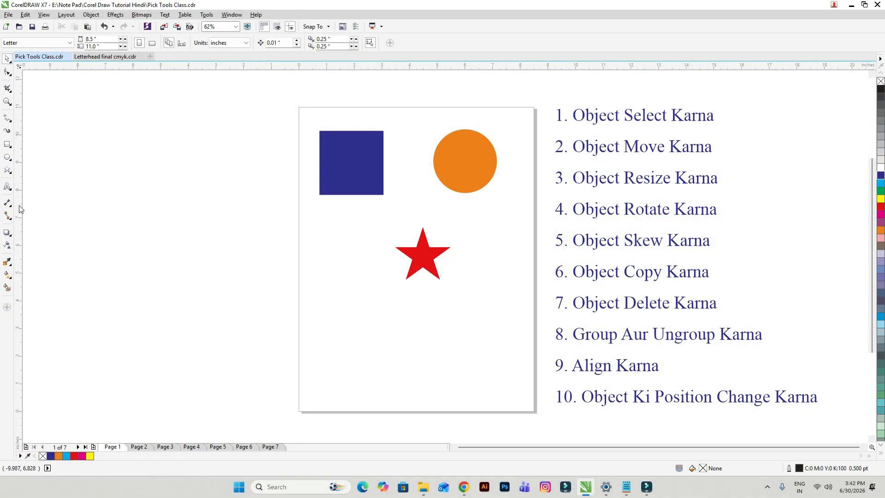
{"action": "left_click", "coordinate": [7, 59]}
{"action": "left_click", "coordinate": [348, 257]}
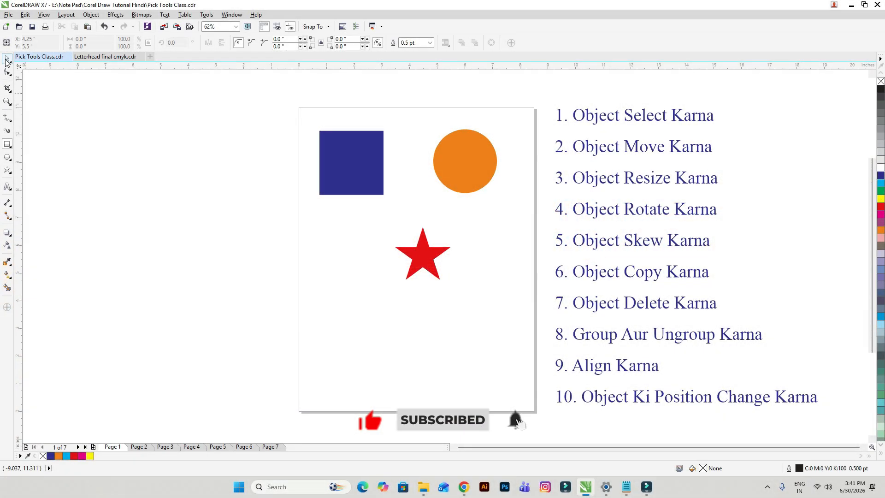
{"action": "left_click", "coordinate": [7, 59]}
{"action": "left_click_drag", "start_coordinate": [186, 95], "coordinate": [825, 430]}
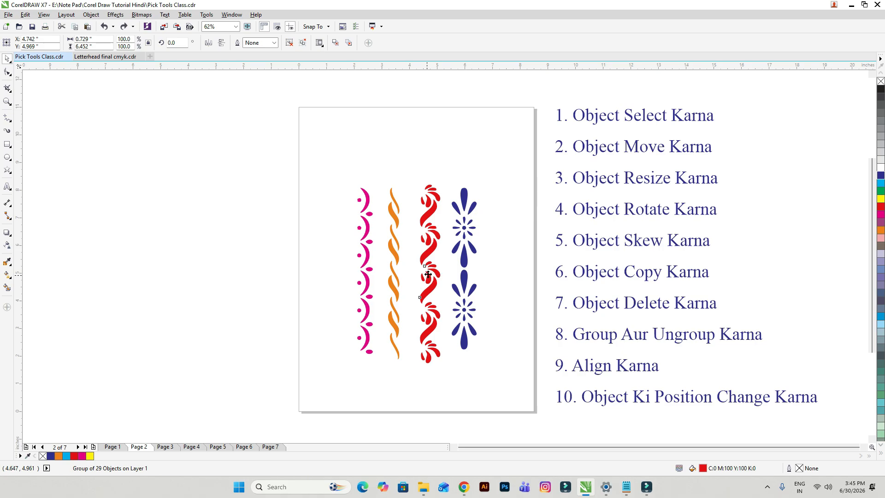
Move the red ornament on page 2 off the page's left side and shrink the red star on page 3 from its corner
{"action": "left_click_drag", "start_coordinate": [428, 274], "coordinate": [92, 277]}
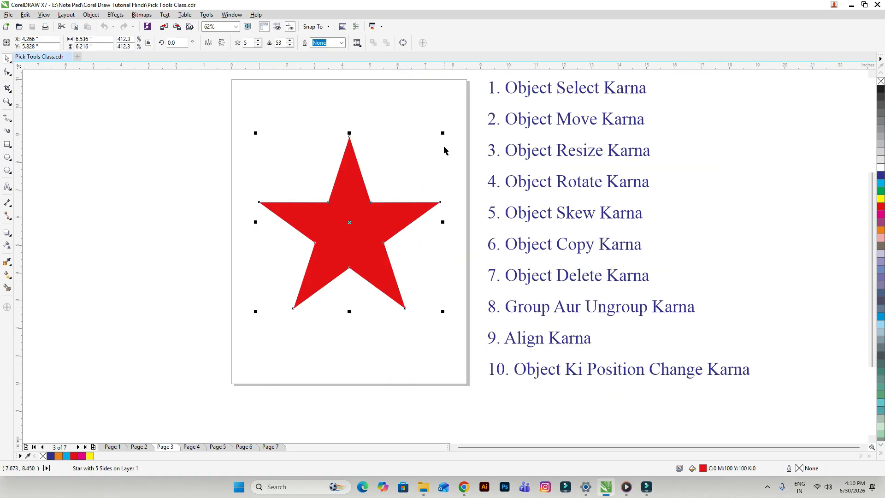
{"action": "left_click_drag", "start_coordinate": [442, 134], "coordinate": [352, 218]}
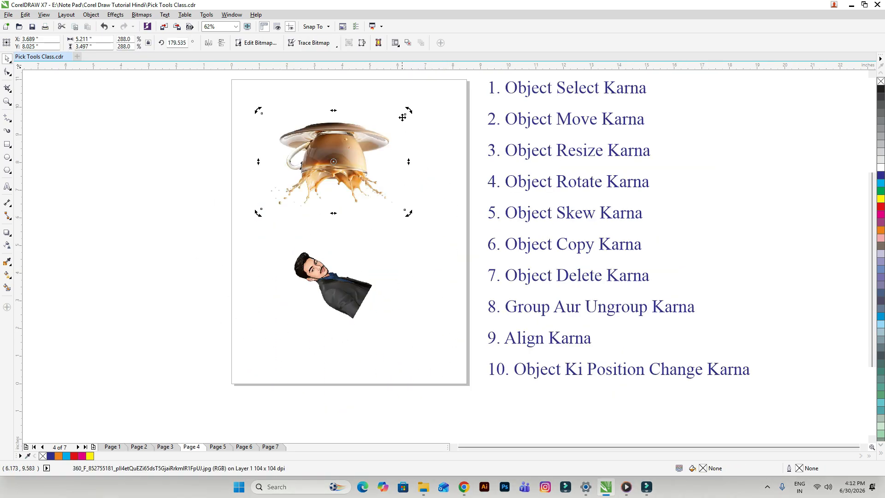
Rotate the coffee cup image on page 4 by its corner
{"action": "left_click_drag", "start_coordinate": [258, 110], "coordinate": [259, 111]}
{"action": "left_click", "coordinate": [365, 300]}
{"action": "scroll", "coordinate": [355, 293], "scroll_direction": "up", "scroll_amount": 2}
{"action": "scroll", "coordinate": [343, 293], "scroll_direction": "down", "scroll_amount": 2}
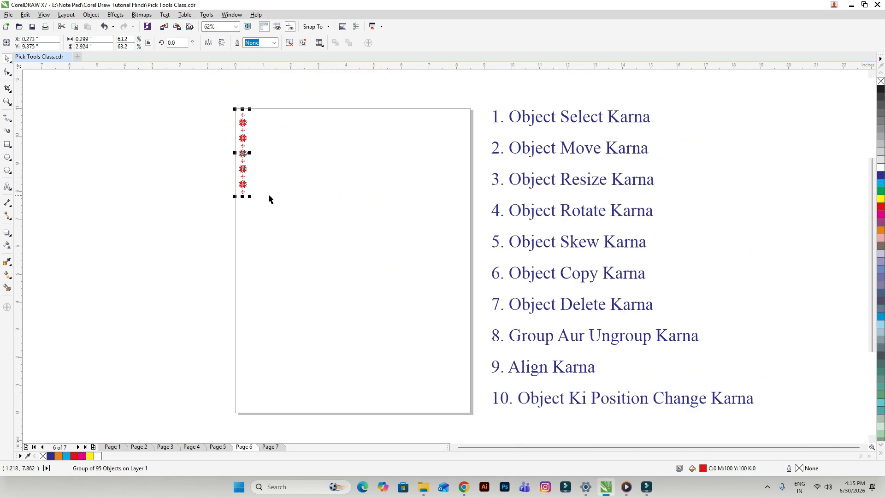
Duplicate the narrow red border motif in the upper-left corner of page 6
{"action": "key", "text": "ctrl+d"}
{"action": "left_click", "coordinate": [409, 278]}
{"action": "scroll", "coordinate": [244, 142], "scroll_direction": "up", "scroll_amount": 3}
{"action": "scroll", "coordinate": [294, 140], "scroll_direction": "down", "scroll_amount": 2}
{"action": "left_click_drag", "start_coordinate": [295, 121], "coordinate": [281, 297]}
{"action": "left_click", "coordinate": [281, 198], "text": "shift"}
{"action": "scroll", "coordinate": [307, 167], "scroll_direction": "down", "scroll_amount": 2}
{"action": "scroll", "coordinate": [354, 179], "scroll_direction": "up", "scroll_amount": 1}
{"action": "left_click", "coordinate": [283, 199]}
{"action": "left_click_drag", "start_coordinate": [244, 164], "coordinate": [355, 198]}
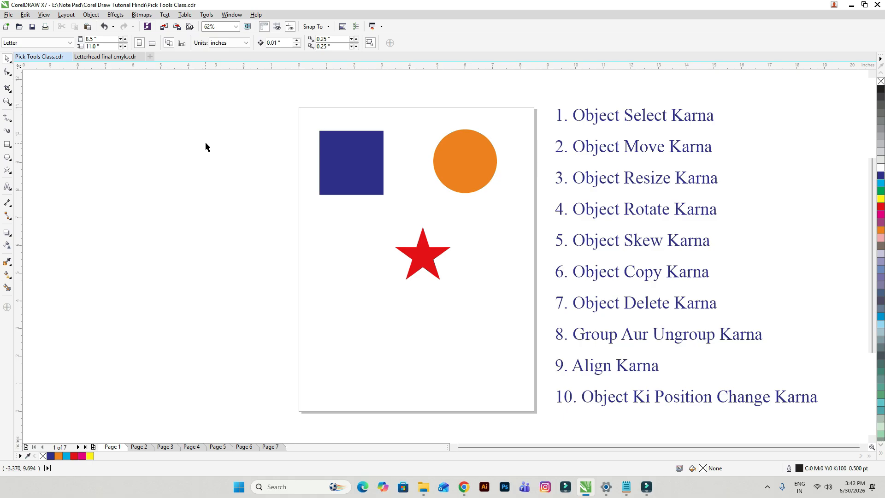
Activate the Pick tool on page 1 with no object selected
{"action": "left_click", "coordinate": [205, 147]}
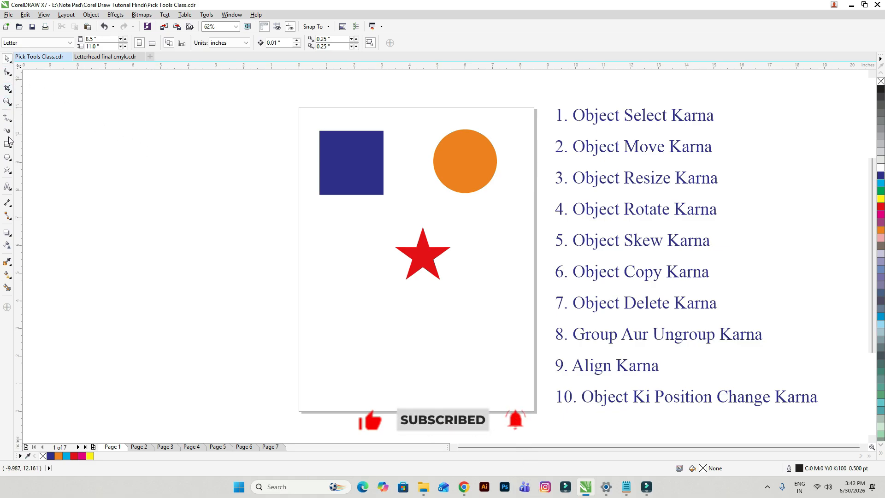
{"action": "left_click", "coordinate": [7, 59]}
{"action": "left_click", "coordinate": [33, 59]}
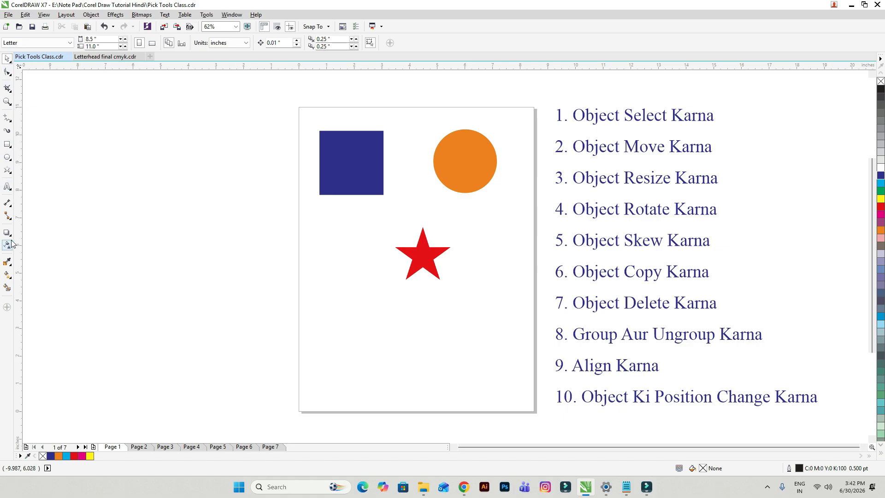
Switch through the Rectangle, Ellipse and Text tools and return to the Pick tool
{"action": "left_click", "coordinate": [7, 145]}
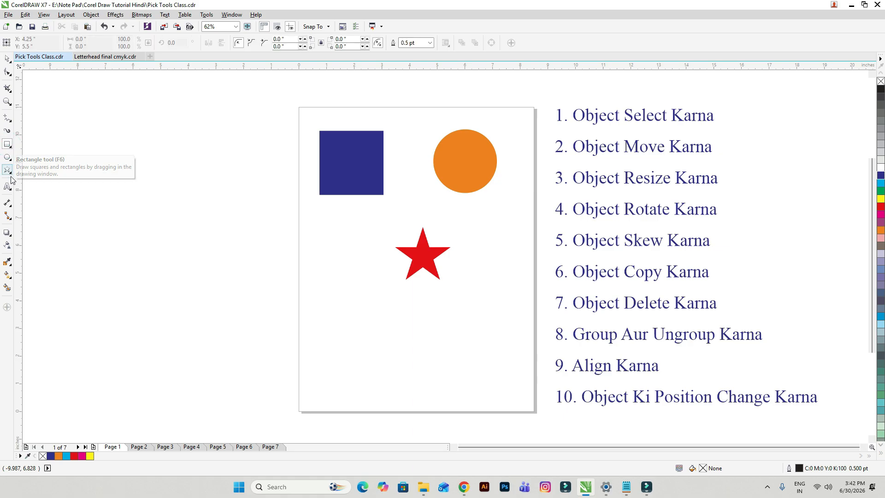
{"action": "left_click", "coordinate": [7, 157]}
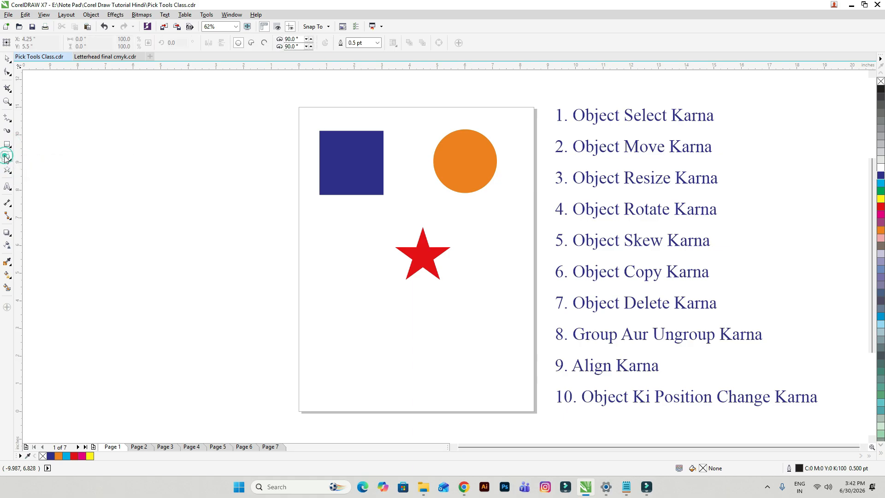
{"action": "left_click", "coordinate": [8, 187]}
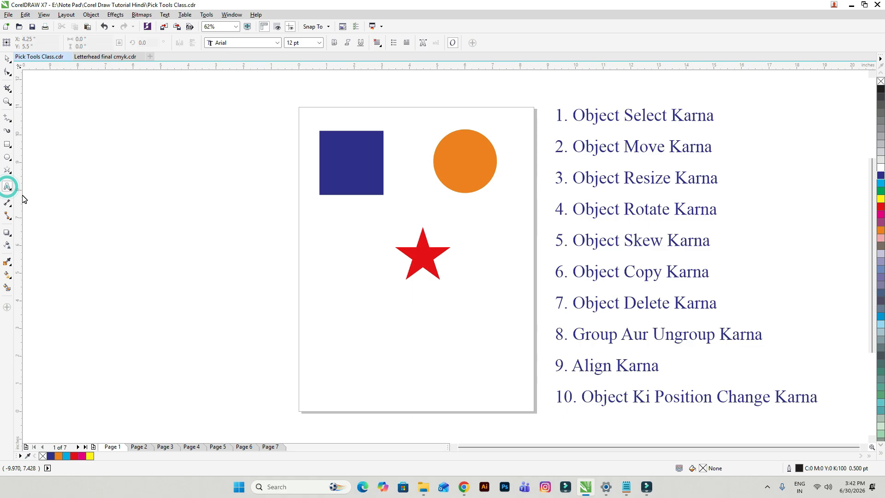
{"action": "key", "text": "space"}
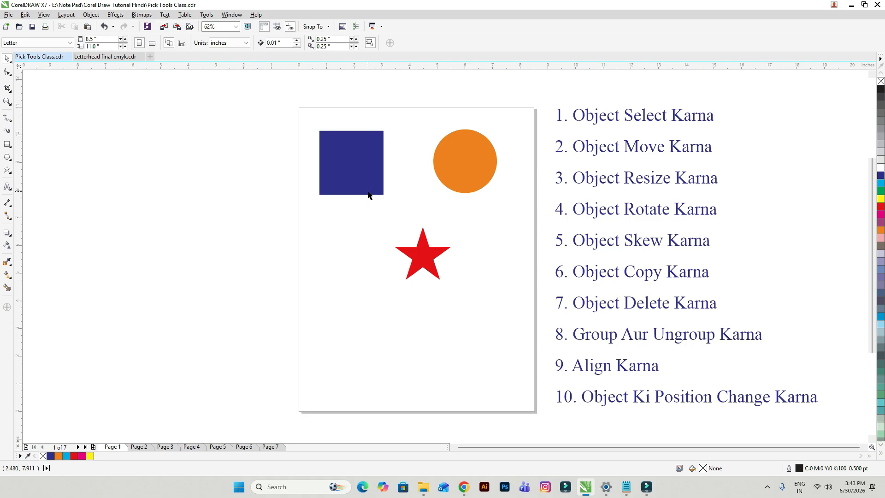
Select the blue square, the orange circle and the red star one at a time, and leave nothing selected
{"action": "left_click", "coordinate": [353, 176]}
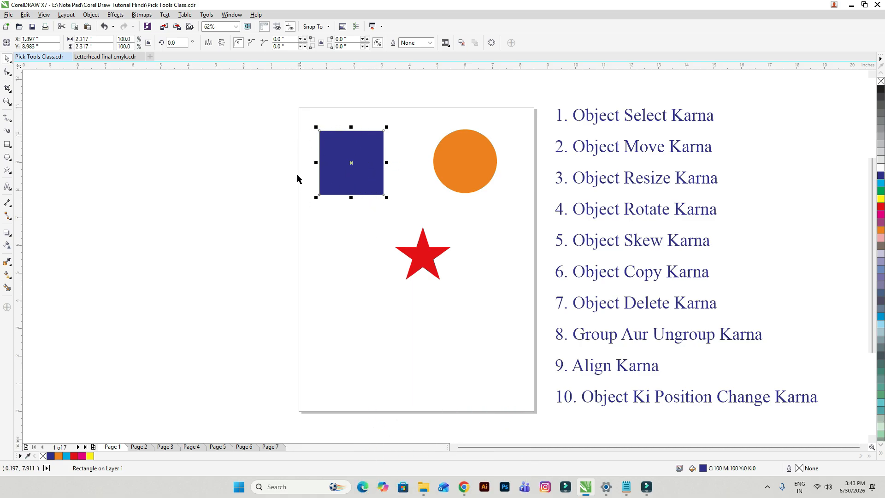
{"action": "left_click", "coordinate": [346, 258]}
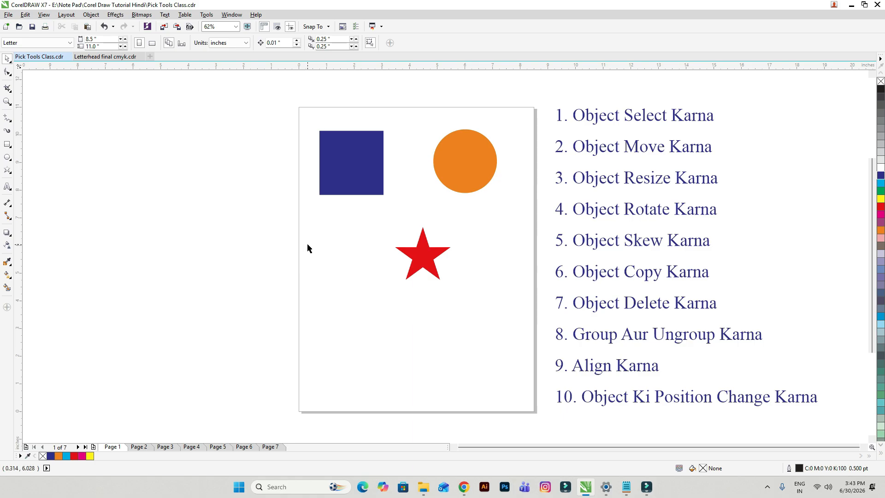
{"action": "left_click", "coordinate": [343, 182]}
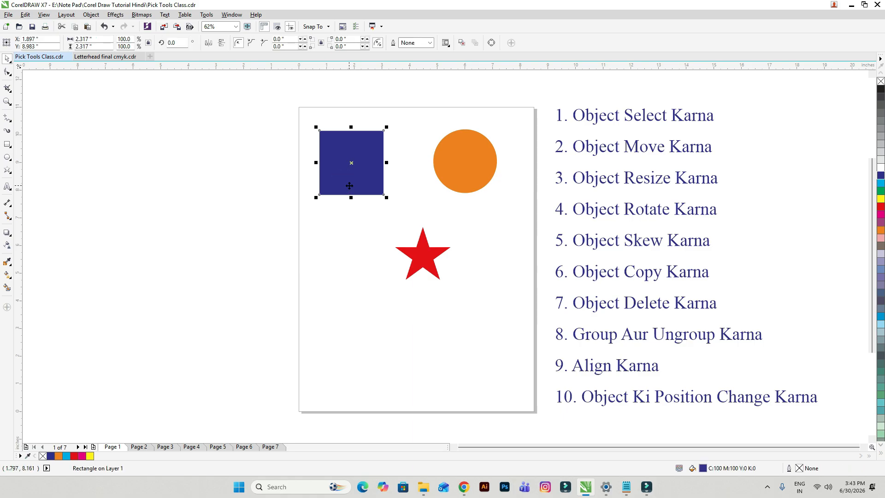
{"action": "left_click", "coordinate": [372, 237]}
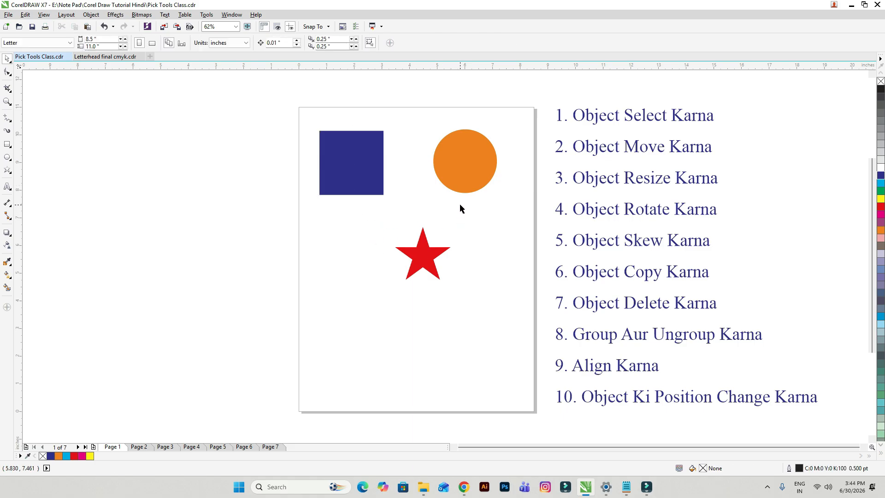
{"action": "left_click", "coordinate": [456, 176]}
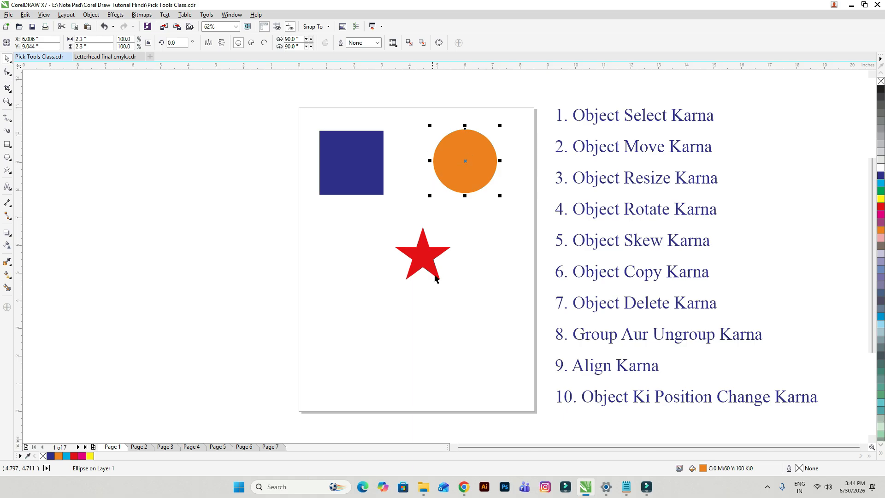
{"action": "left_click", "coordinate": [420, 265]}
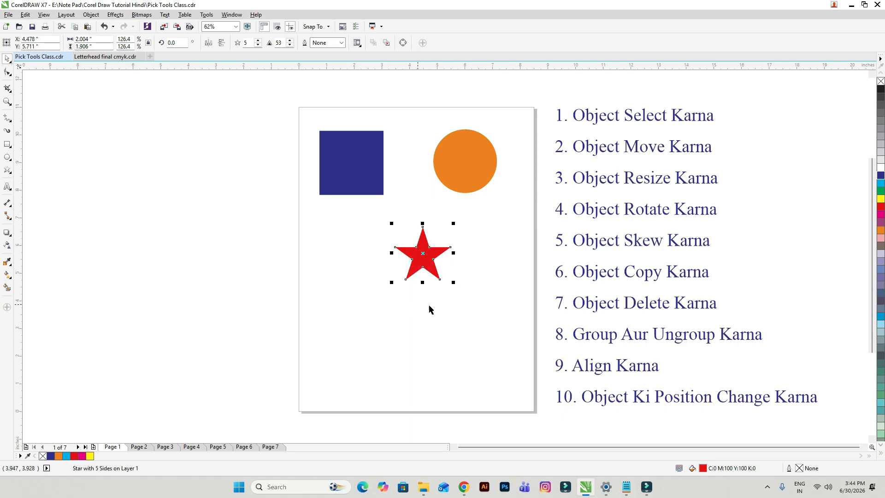
{"action": "left_click", "coordinate": [351, 264]}
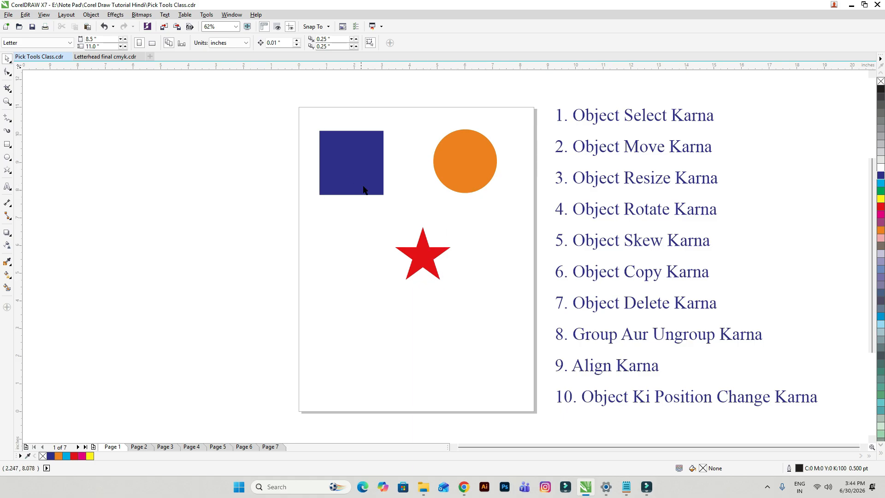
Marquee-select the square, circle and star together, and clear the selection
{"action": "left_click_drag", "start_coordinate": [267, 114], "coordinate": [511, 329]}
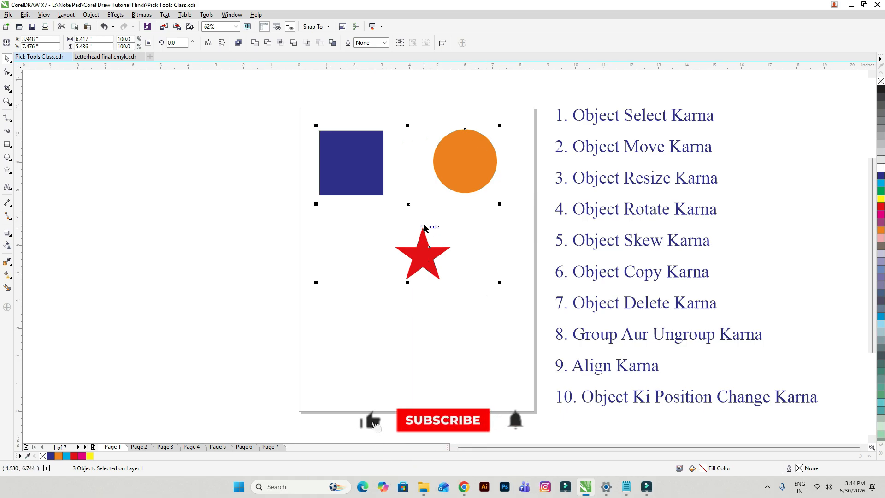
{"action": "left_click", "coordinate": [424, 295]}
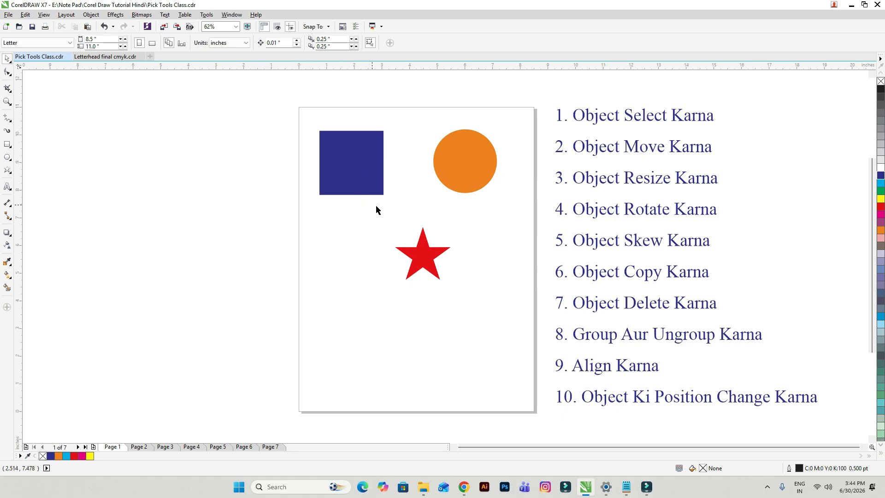
Add the square, circle and star one by one to a single selection and move them together to about X 4.298, Y 6.684 inches
{"action": "left_click", "coordinate": [359, 177]}
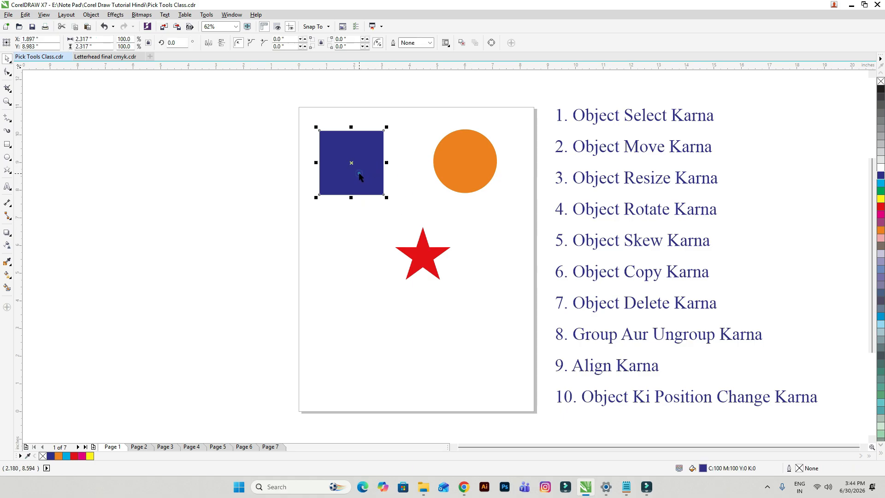
{"action": "left_click", "coordinate": [467, 178], "text": "shift"}
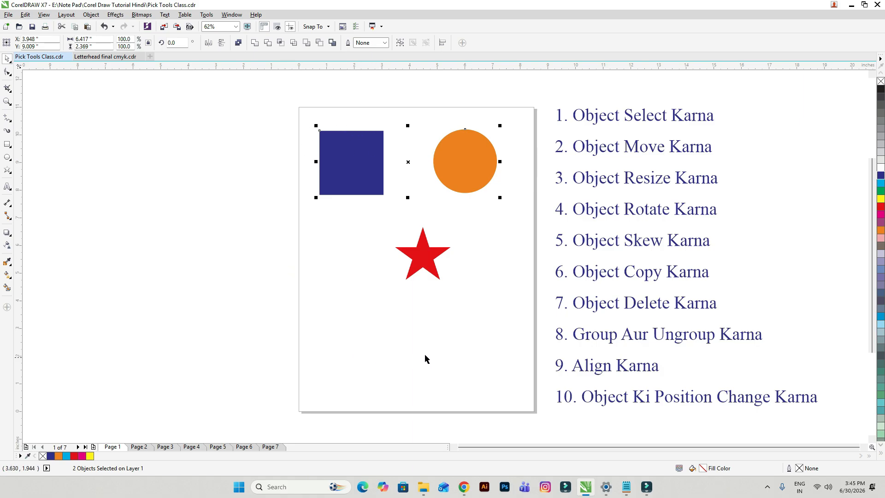
{"action": "left_click", "coordinate": [417, 255], "text": "shift"}
{"action": "left_click_drag", "start_coordinate": [408, 205], "coordinate": [413, 258]}
{"action": "key", "text": "ctrl+z"}
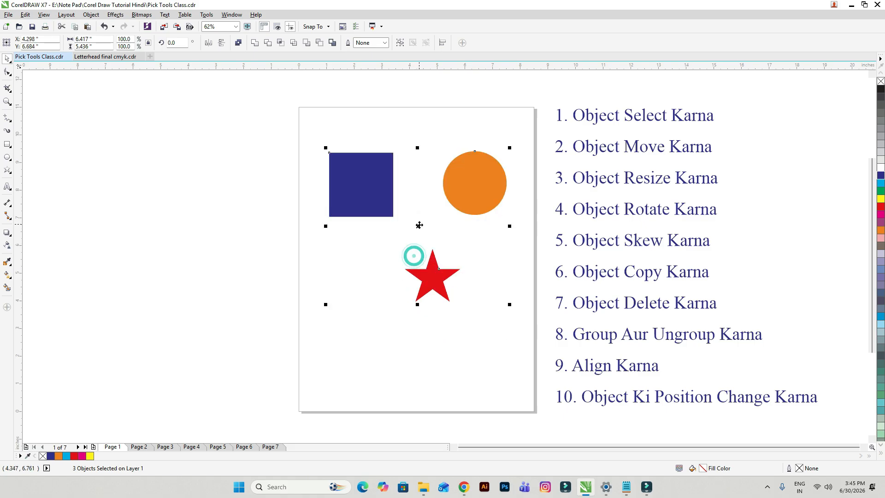
{"action": "left_click", "coordinate": [404, 138]}
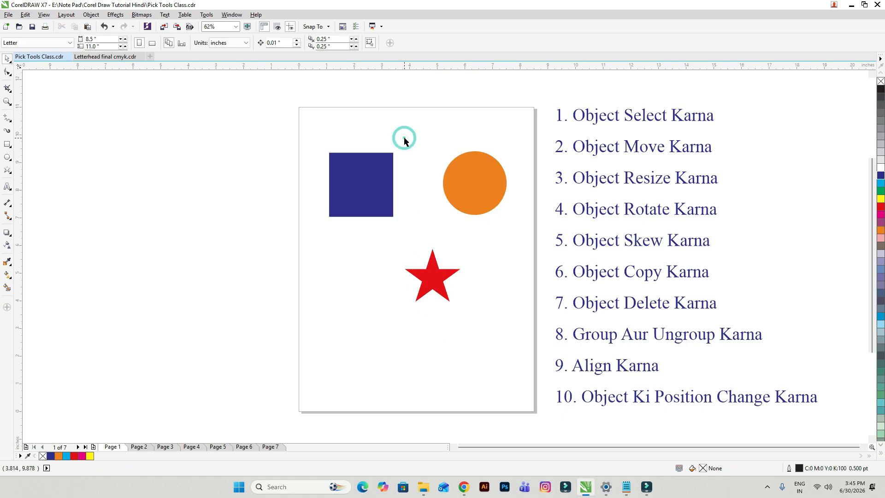
Go to page 2 and move the red ornament column horizontally off the page's left side
{"action": "key", "text": "Page_Down"}
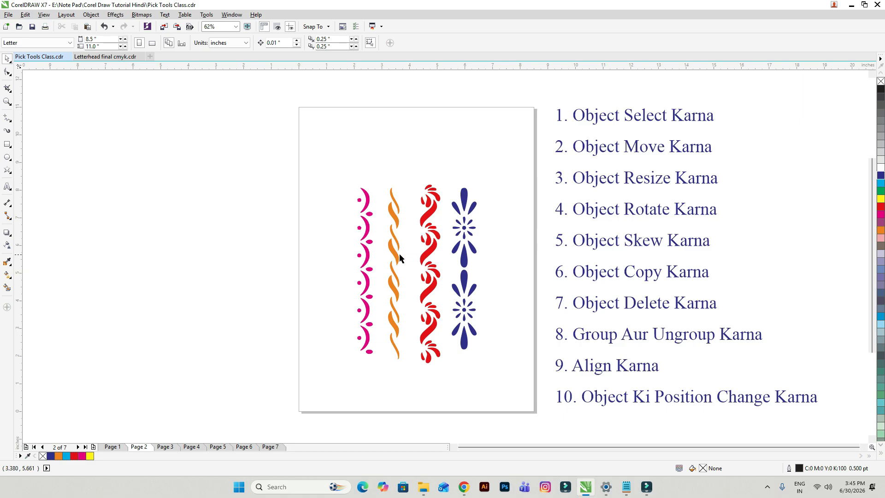
{"action": "left_click", "coordinate": [423, 258]}
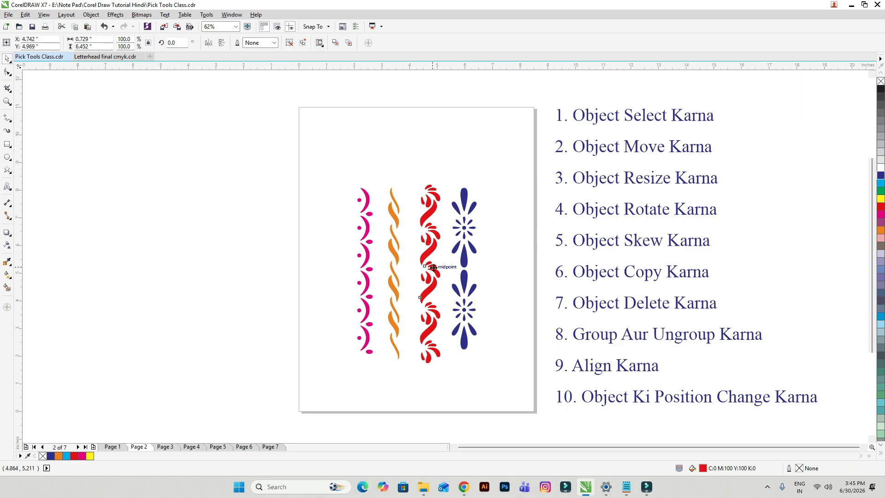
{"action": "left_click_drag", "start_coordinate": [432, 276], "coordinate": [431, 254]}
{"action": "key", "text": "ctrl+z"}
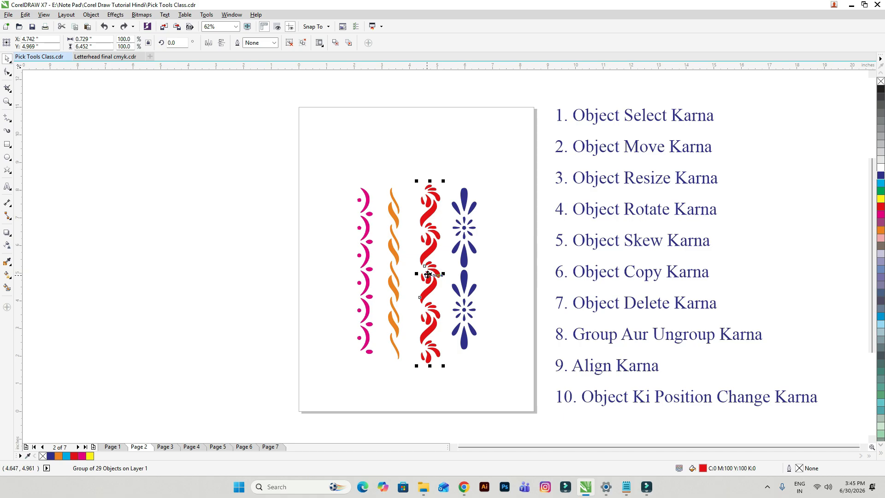
{"action": "left_click_drag", "start_coordinate": [428, 273], "coordinate": [242, 278]}
{"action": "left_click", "coordinate": [432, 268]}
{"action": "key", "text": "Delete"}
{"action": "left_click", "coordinate": [252, 259]}
Move the magenta ornament column to the page's right edge, at about X 7.295, Y 5.188 inches
{"action": "left_click", "coordinate": [372, 260]}
{"action": "left_click", "coordinate": [366, 264]}
{"action": "left_click_drag", "start_coordinate": [367, 265], "coordinate": [504, 265]}
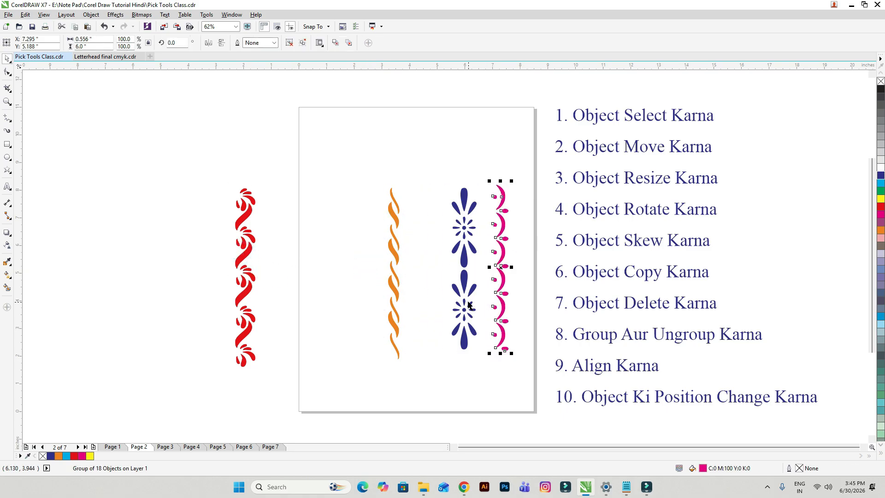
Move the blue ornament column near the page's left edge and the orange one near its top, at about X 4.926, Y 7.714 inches
{"action": "left_click_drag", "start_coordinate": [467, 287], "coordinate": [333, 284]}
{"action": "left_click_drag", "start_coordinate": [391, 239], "coordinate": [434, 165]}
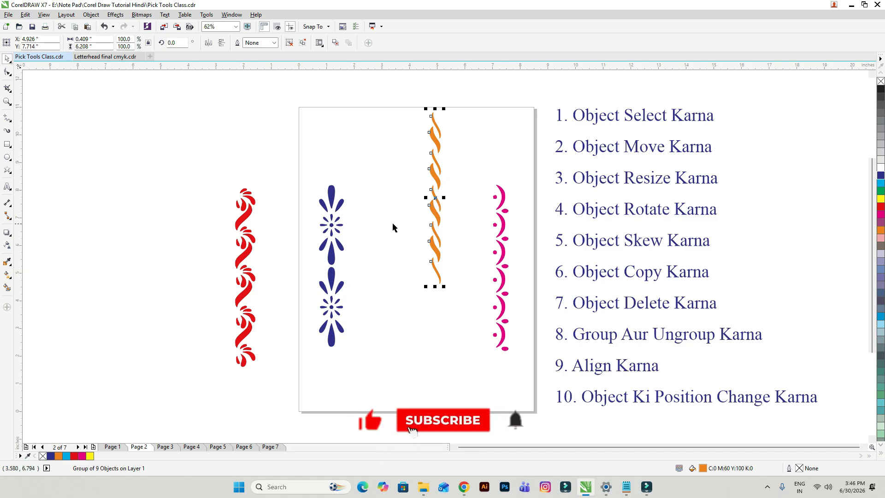
Marquee-select all four ornament columns and move them together to about X -3.417, Y 7.747 inches
{"action": "left_click_drag", "start_coordinate": [160, 92], "coordinate": [530, 414]}
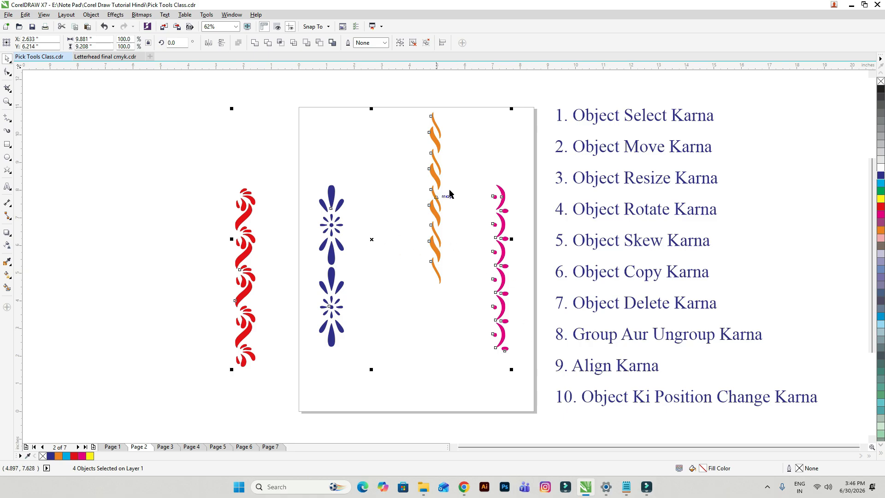
{"action": "left_click_drag", "start_coordinate": [371, 248], "coordinate": [269, 224]}
{"action": "left_click", "coordinate": [267, 204]}
{"action": "scroll", "coordinate": [269, 205], "scroll_direction": "down", "scroll_amount": 1}
Marquee-select the ornament columns with differently sized areas, ending with one that encloses all four
{"action": "left_click_drag", "start_coordinate": [134, 132], "coordinate": [389, 305]}
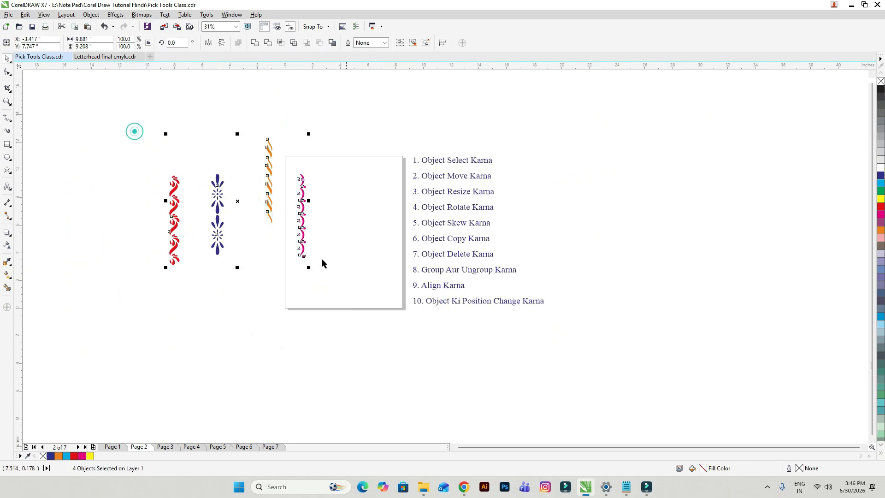
{"action": "left_click", "coordinate": [273, 203]}
{"action": "left_click_drag", "start_coordinate": [161, 140], "coordinate": [389, 318]}
{"action": "left_click_drag", "start_coordinate": [123, 109], "coordinate": [394, 338]}
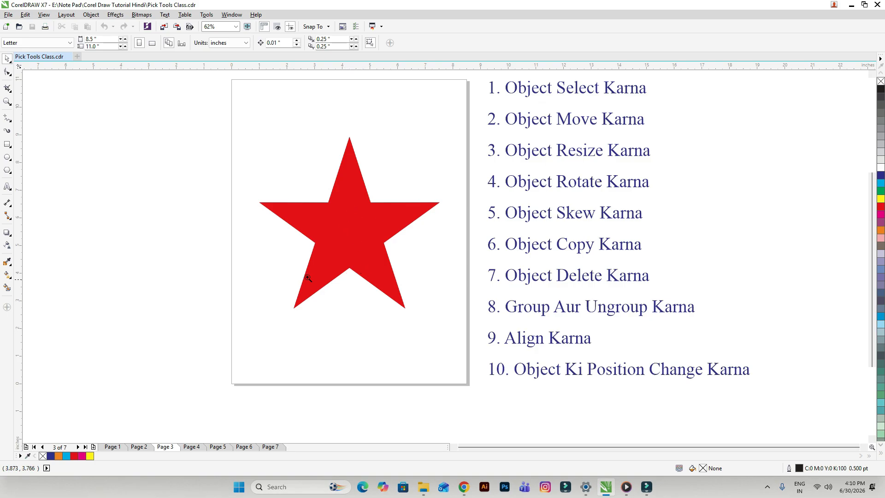
Shrink the red star proportionally to about 3.291 by 3.13 inches and move it to about X 3.939, Y 5.148 inches
{"action": "key", "text": "Escape"}
{"action": "left_click", "coordinate": [367, 243]}
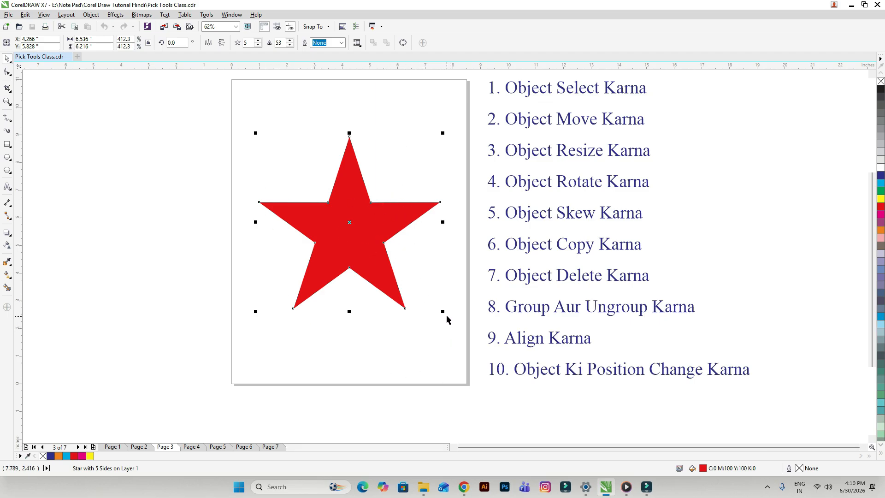
{"action": "left_click", "coordinate": [443, 134]}
{"action": "left_click_drag", "start_coordinate": [444, 134], "coordinate": [353, 219]}
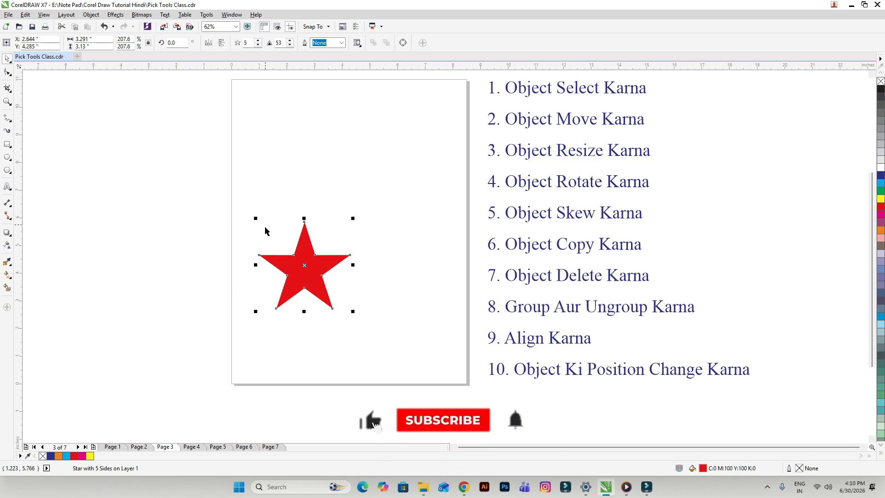
{"action": "left_click_drag", "start_coordinate": [304, 265], "coordinate": [340, 245]}
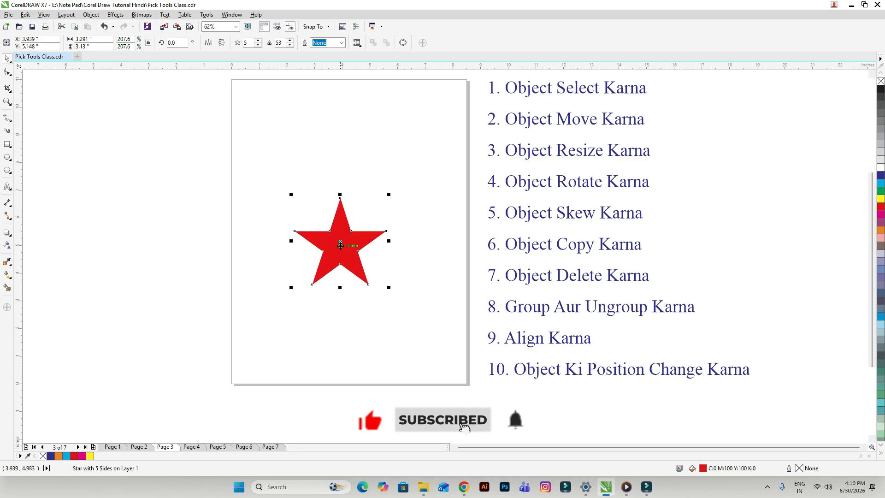
Center the star on the page and enlarge it from its corners to about 7.868 by 7.483 inches
{"action": "key", "text": "p"}
{"action": "left_click_drag", "start_coordinate": [398, 278], "coordinate": [470, 391]}
{"action": "left_click_drag", "start_coordinate": [262, 147], "coordinate": [340, 223]}
{"action": "left_click_drag", "start_coordinate": [475, 225], "coordinate": [527, 175]}
{"action": "left_click_drag", "start_coordinate": [339, 351], "coordinate": [295, 382]}
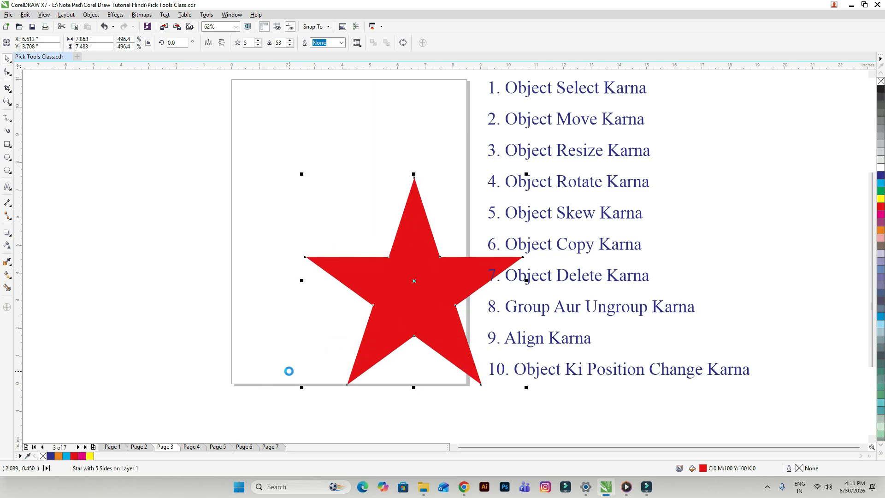
Bring the star back to the page's middle and scale it proportionally to about 5.455 by 5.188 inches
{"action": "key", "text": "p"}
{"action": "left_click", "coordinate": [446, 299]}
{"action": "left_click", "coordinate": [380, 217]}
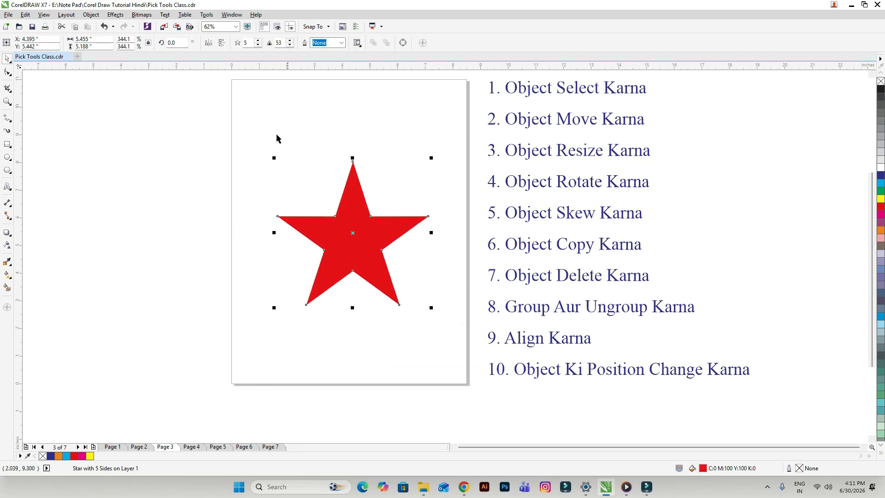
Narrow only the star's width to about 2.471 inches, undo that, and scale the star proportionally to about 5.136 by 4.885 inches
{"action": "left_click_drag", "start_coordinate": [431, 232], "coordinate": [349, 239]}
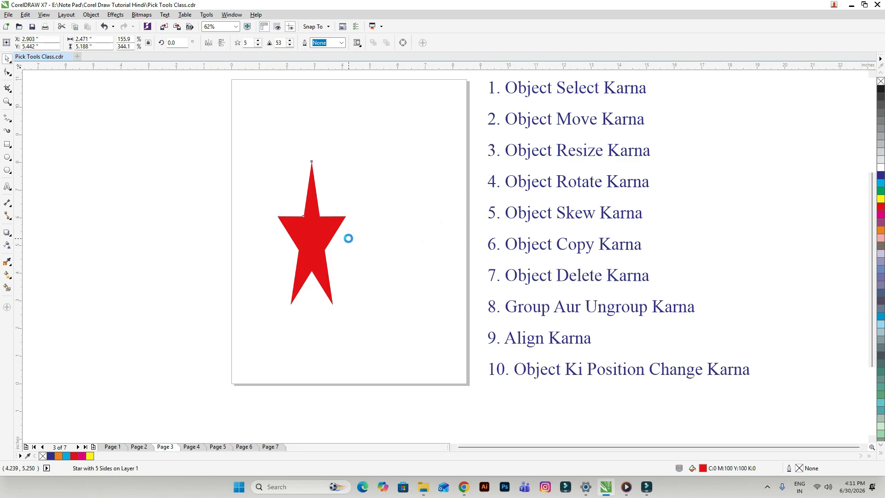
{"action": "key", "text": "ctrl+z"}
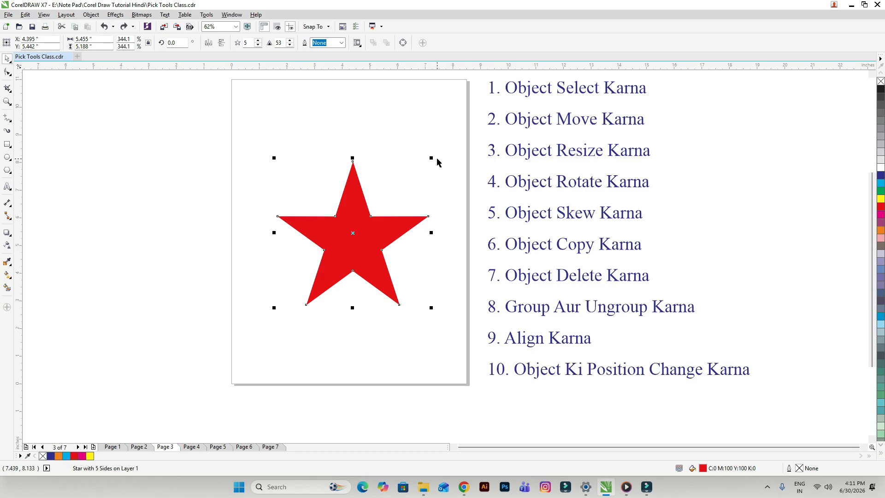
{"action": "mouse_move", "coordinate": [432, 159]}
{"action": "left_mouse_down"}
{"action": "mouse_move", "coordinate": [350, 246]}
{"action": "mouse_move", "coordinate": [355, 229]}
{"action": "mouse_move", "coordinate": [423, 167]}
{"action": "left_mouse_up"}
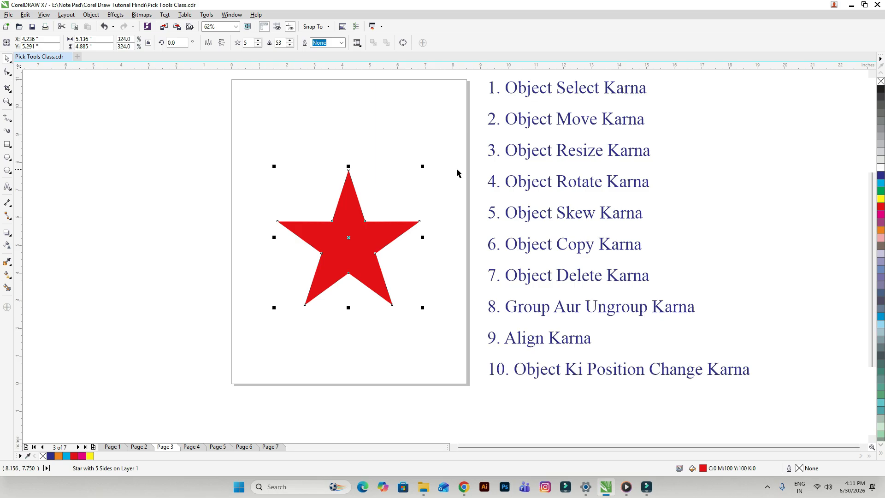
Go to Page 4 and choose the Pick tool from its group of related tools
{"action": "left_click", "coordinate": [191, 447]}
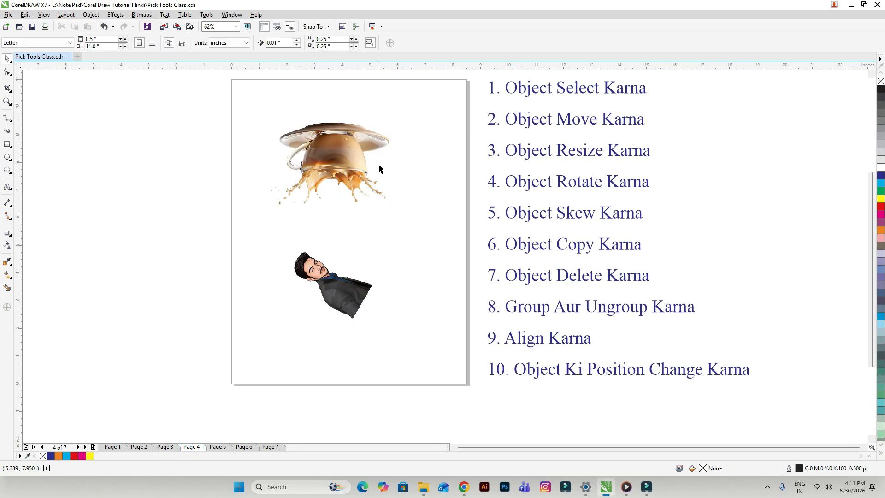
{"action": "left_click", "coordinate": [359, 162]}
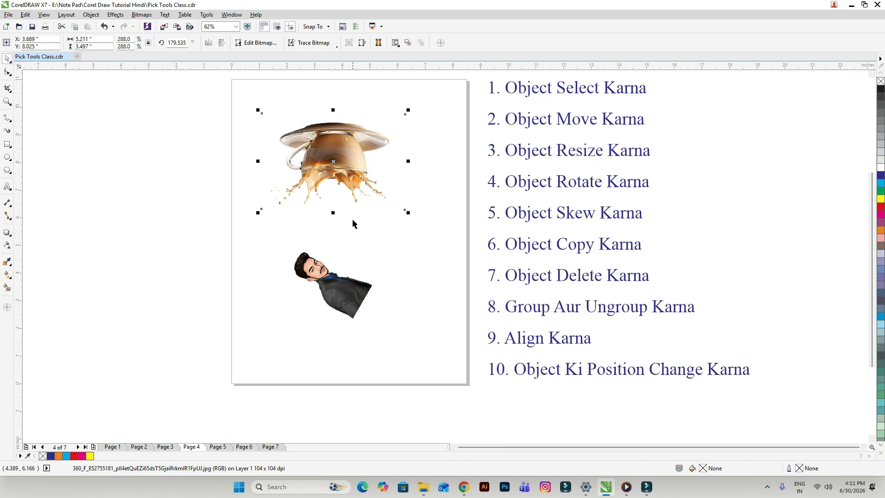
{"action": "left_click", "coordinate": [356, 241]}
{"action": "left_click", "coordinate": [9, 59]}
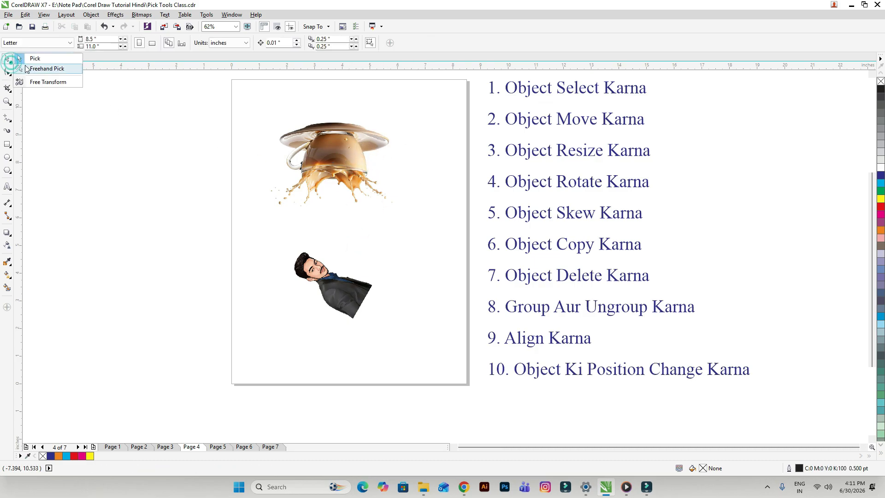
{"action": "left_click", "coordinate": [152, 119]}
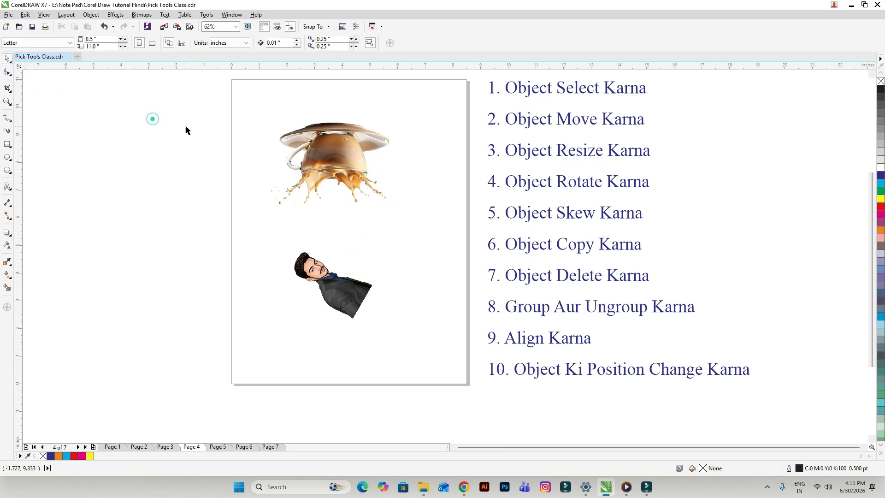
{"action": "left_click", "coordinate": [8, 60]}
{"action": "left_click", "coordinate": [32, 61]}
Rotate the upside-down coffee cup image upright, to about 359.812 degrees
{"action": "left_click", "coordinate": [359, 175]}
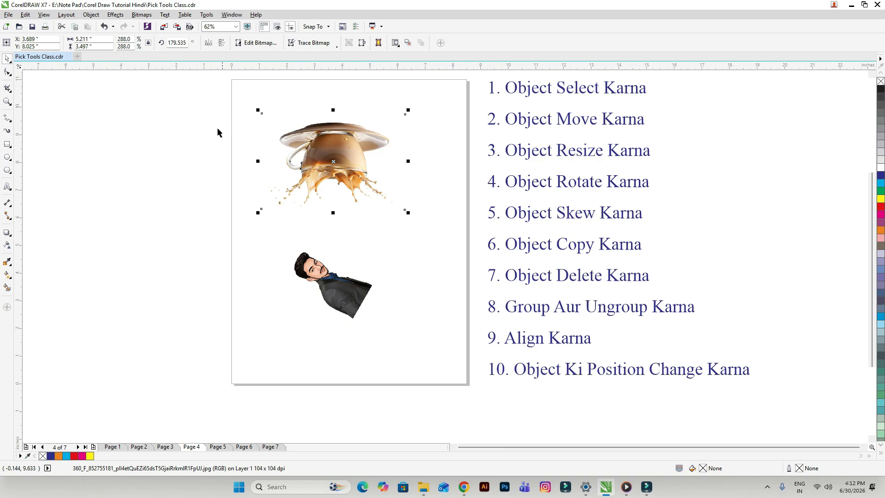
{"action": "left_click", "coordinate": [335, 169]}
{"action": "left_click_drag", "start_coordinate": [408, 111], "coordinate": [245, 223]}
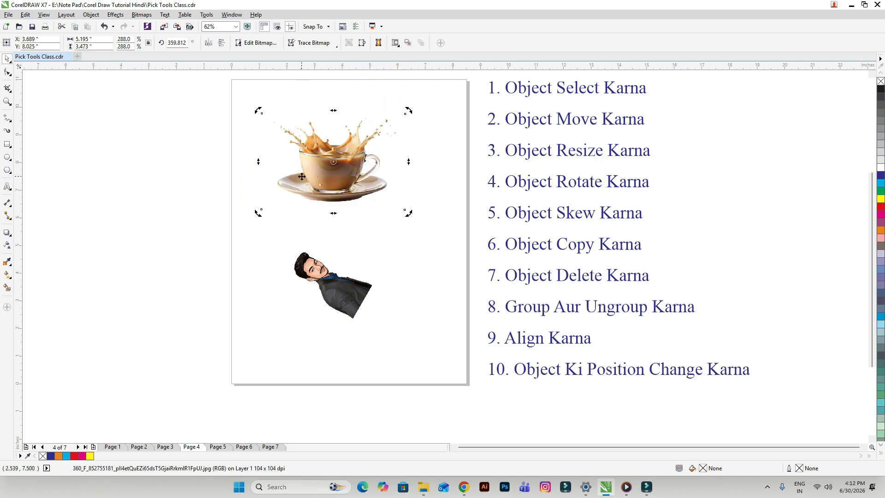
Rotate the tilted portrait illustration upright to about 0.895 degrees and fine-tune its angle slightly
{"action": "left_click", "coordinate": [356, 296]}
{"action": "scroll", "coordinate": [343, 294], "scroll_direction": "up", "scroll_amount": 2}
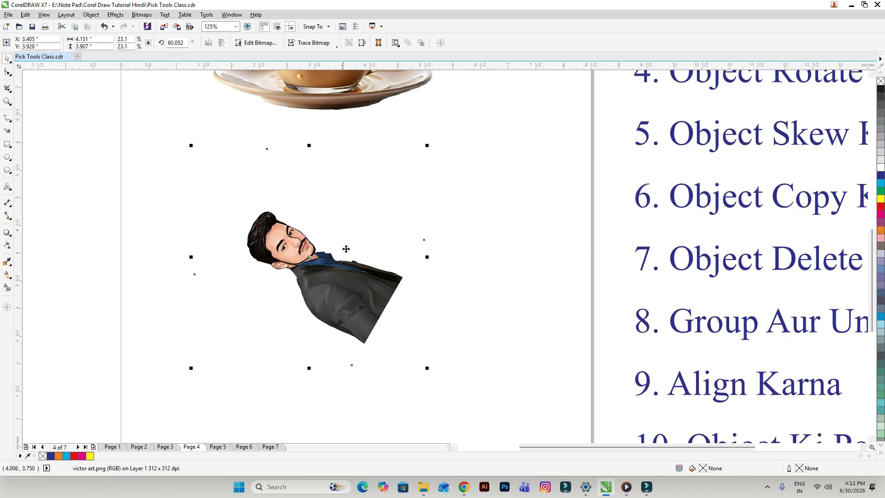
{"action": "scroll", "coordinate": [351, 193], "scroll_direction": "down", "scroll_amount": 2}
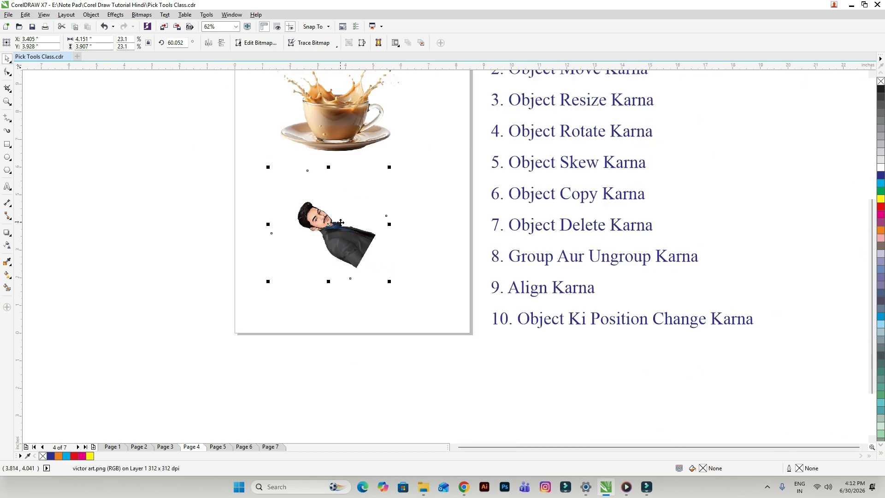
{"action": "left_click", "coordinate": [354, 251]}
{"action": "left_click_drag", "start_coordinate": [268, 168], "coordinate": [346, 158]}
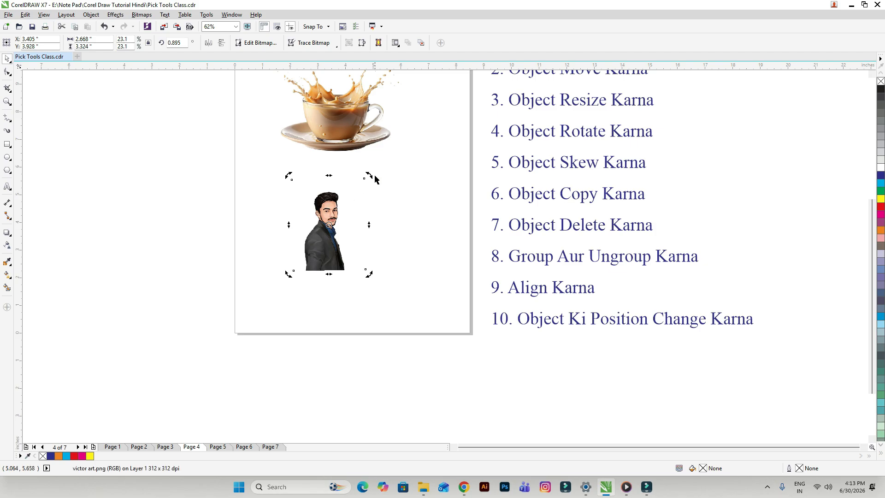
{"action": "left_click_drag", "start_coordinate": [370, 175], "coordinate": [369, 176]}
{"action": "left_click", "coordinate": [404, 193]}
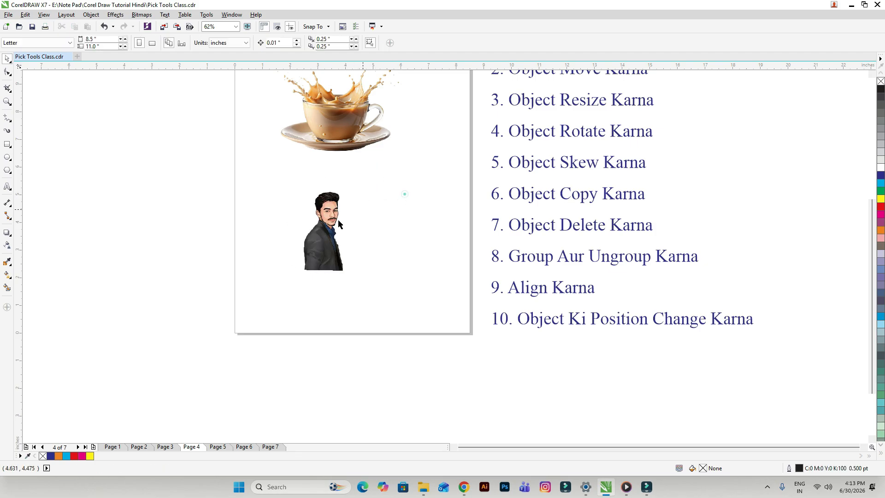
Go to Page 5 and skew the red rectangle horizontally, shifting its upper edge toward the left
{"action": "scroll", "coordinate": [315, 230], "scroll_direction": "up", "scroll_amount": 2}
{"action": "scroll", "coordinate": [336, 222], "scroll_direction": "down", "scroll_amount": 2}
{"action": "scroll", "coordinate": [357, 187], "scroll_direction": "down", "scroll_amount": 1}
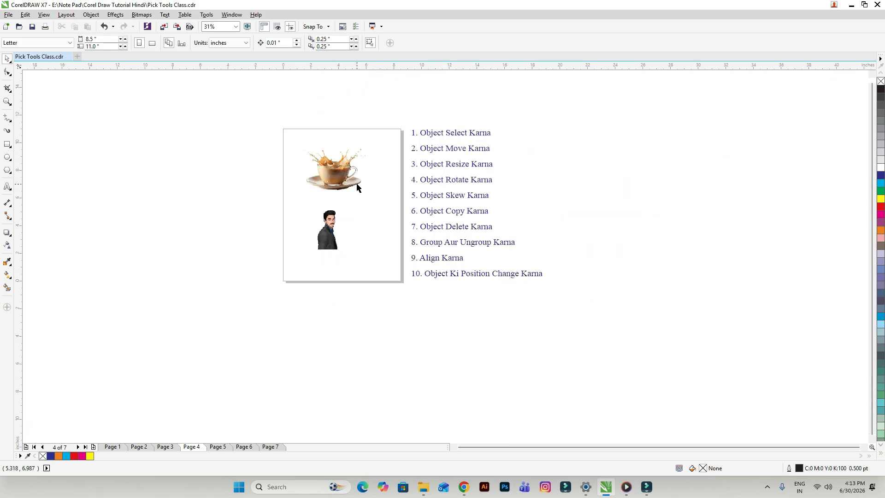
{"action": "scroll", "coordinate": [374, 187], "scroll_direction": "up", "scroll_amount": 1}
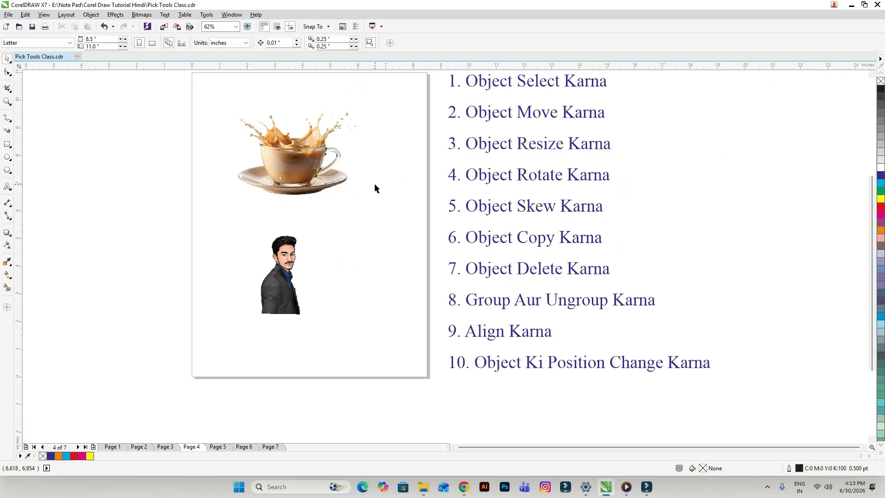
{"action": "left_click", "coordinate": [217, 447]}
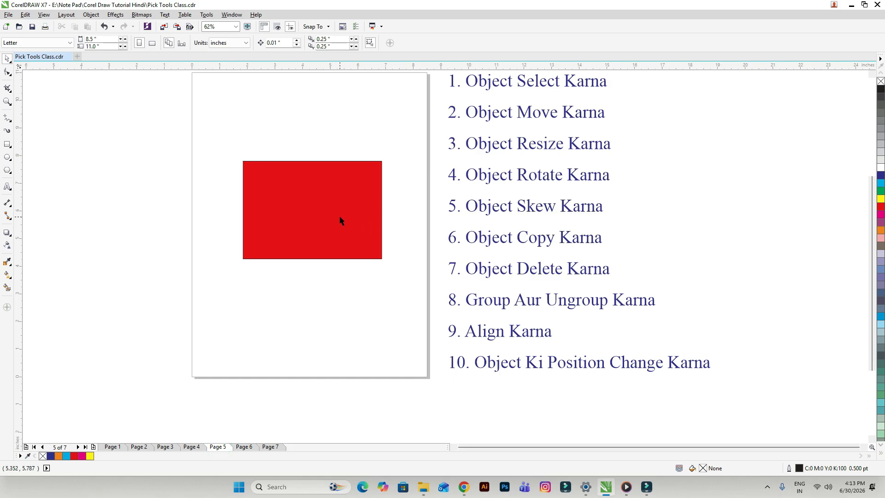
{"action": "left_click", "coordinate": [314, 207]}
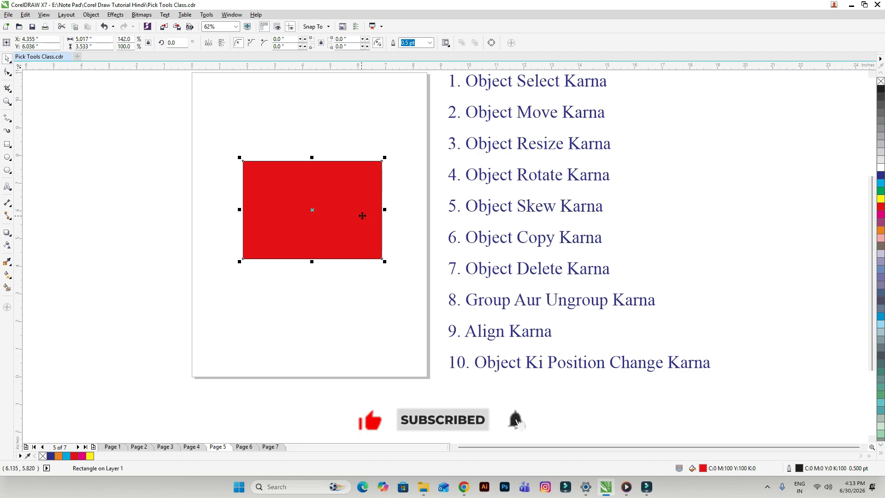
{"action": "left_click", "coordinate": [304, 225]}
{"action": "left_click", "coordinate": [304, 225]}
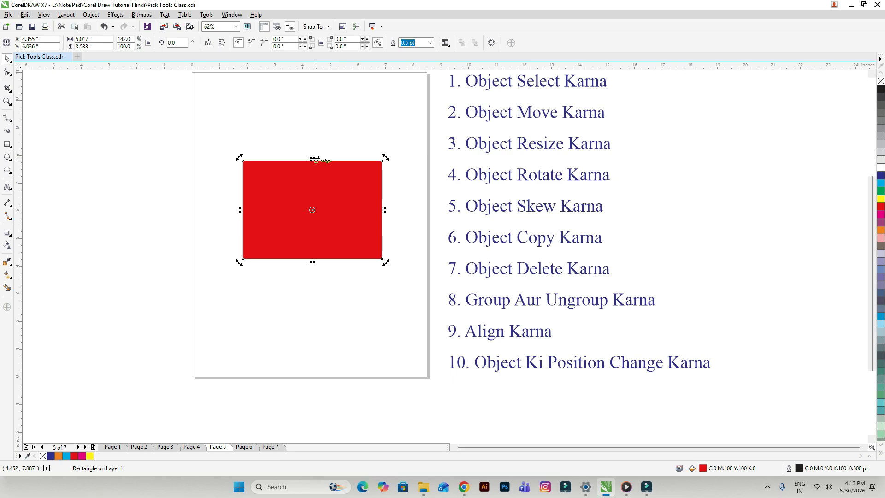
{"action": "left_click_drag", "start_coordinate": [315, 159], "coordinate": [258, 160]}
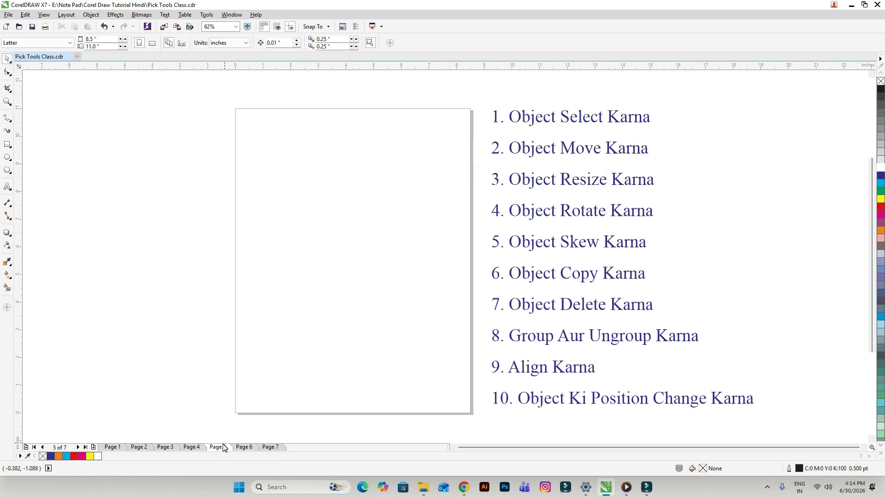
Go to Page 6 and add a page-sized 8.5 by 11 inch rectangle with no outline
{"action": "left_click", "coordinate": [244, 446]}
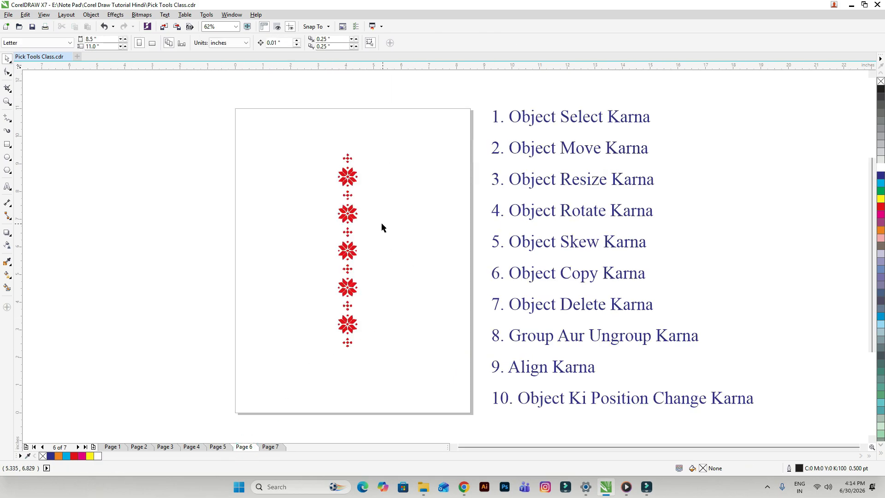
{"action": "left_click_drag", "start_coordinate": [306, 134], "coordinate": [404, 366]}
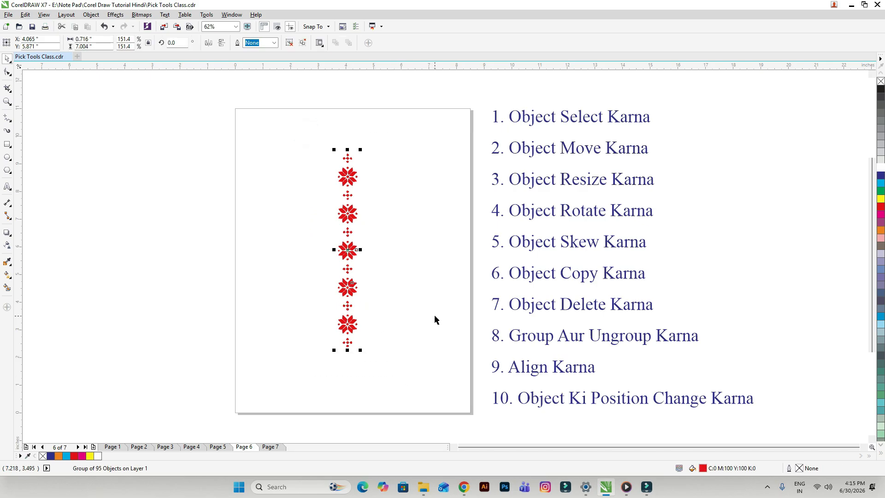
{"action": "double_click", "coordinate": [6, 146]}
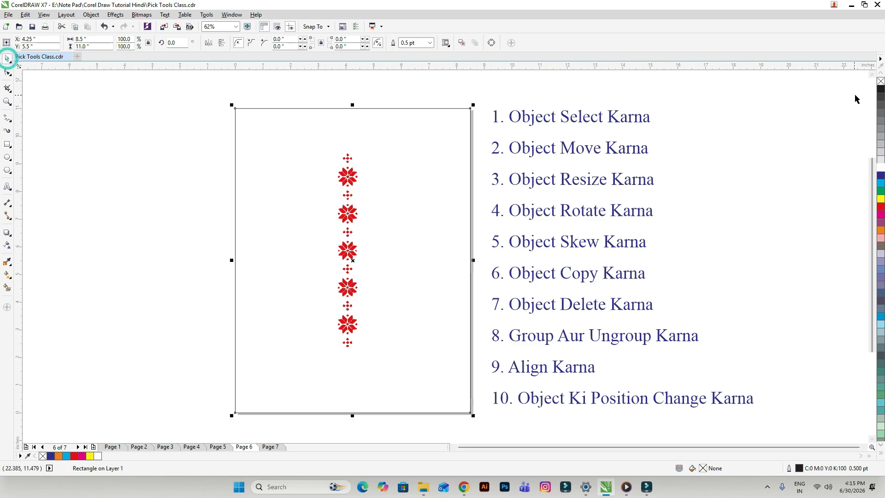
{"action": "right_click", "coordinate": [881, 81]}
{"action": "left_click", "coordinate": [390, 168]}
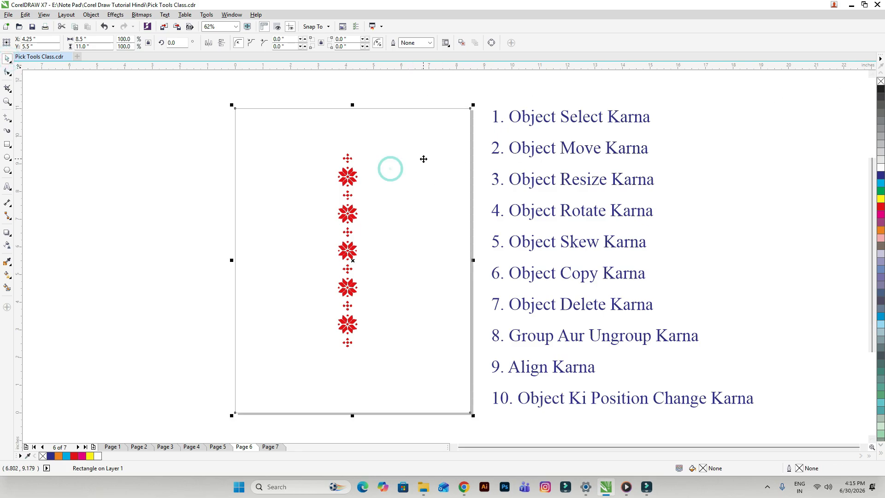
Shrink the red ornament column to about 0.299 by 2.924 inches and move it into the page's upper-left corner
{"action": "left_click", "coordinate": [346, 215]}
{"action": "left_click_drag", "start_coordinate": [310, 135], "coordinate": [410, 401]}
{"action": "left_click_drag", "start_coordinate": [360, 352], "coordinate": [349, 237]}
{"action": "left_click_drag", "start_coordinate": [343, 201], "coordinate": [244, 160]}
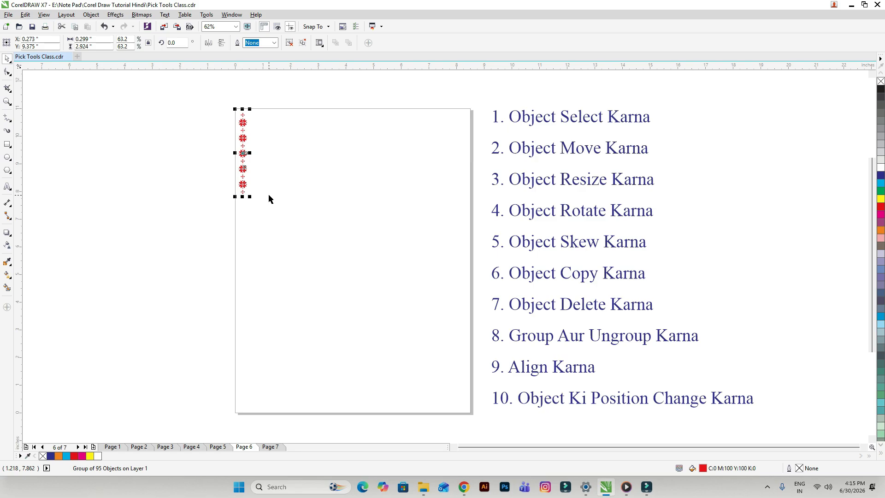
Duplicate the ornament column with a 0.25-inch offset and place the copy directly below it, at about X 0.275, Y 6.441 inches
{"action": "key", "text": "ctrl+d"}
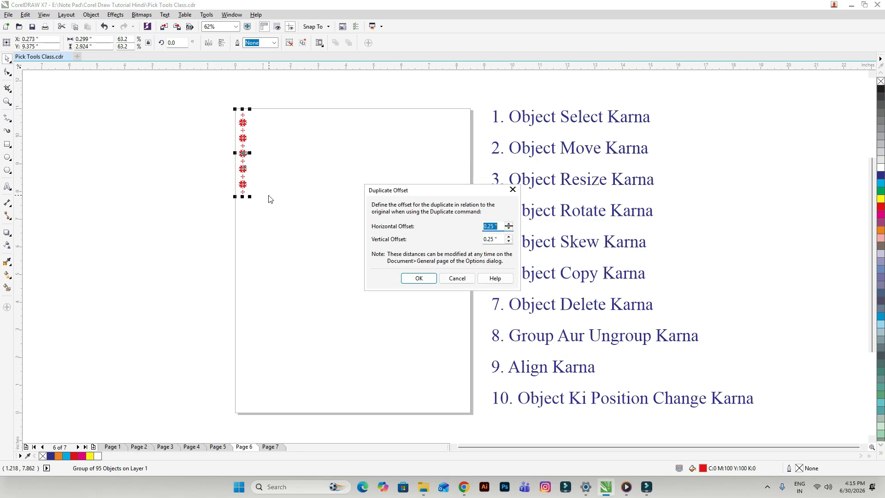
{"action": "left_click", "coordinate": [417, 278]}
{"action": "scroll", "coordinate": [246, 144], "scroll_direction": "up", "scroll_amount": 5}
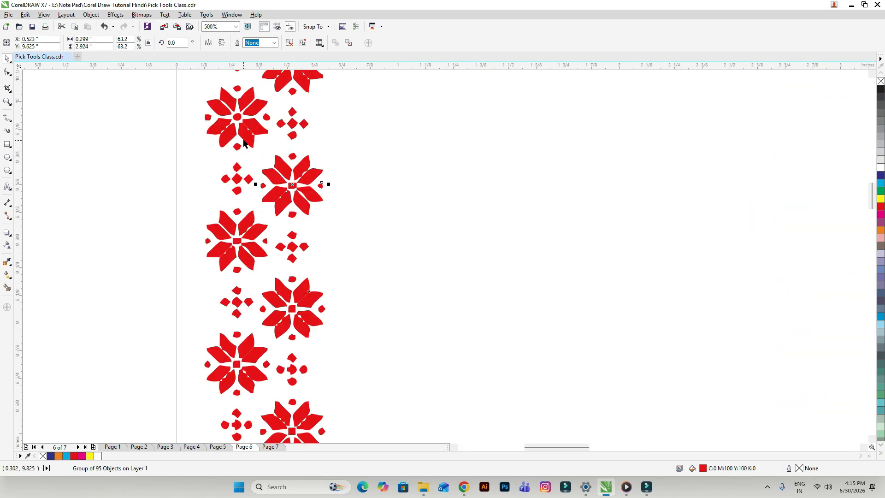
{"action": "scroll", "coordinate": [292, 154], "scroll_direction": "down", "scroll_amount": 5}
{"action": "scroll", "coordinate": [294, 143], "scroll_direction": "up", "scroll_amount": 2}
{"action": "left_click_drag", "start_coordinate": [294, 121], "coordinate": [281, 298]}
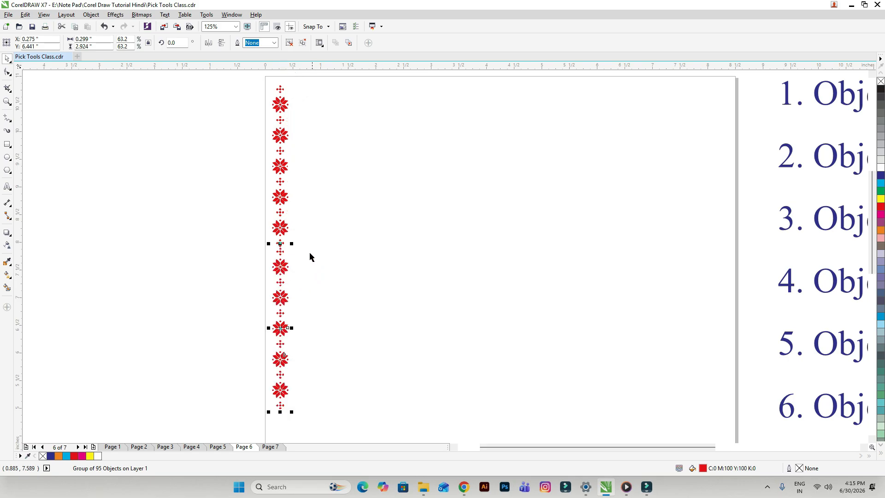
Align the two ornament columns on a common vertical center line and marquee-select them together
{"action": "left_click", "coordinate": [279, 225], "text": "shift"}
{"action": "scroll", "coordinate": [306, 165], "scroll_direction": "down", "scroll_amount": 2}
{"action": "left_click", "coordinate": [336, 169]}
{"action": "left_click_drag", "start_coordinate": [283, 127], "coordinate": [343, 272]}
{"action": "scroll", "coordinate": [317, 196], "scroll_direction": "up", "scroll_amount": 2}
{"action": "scroll", "coordinate": [317, 201], "scroll_direction": "down", "scroll_amount": 2}
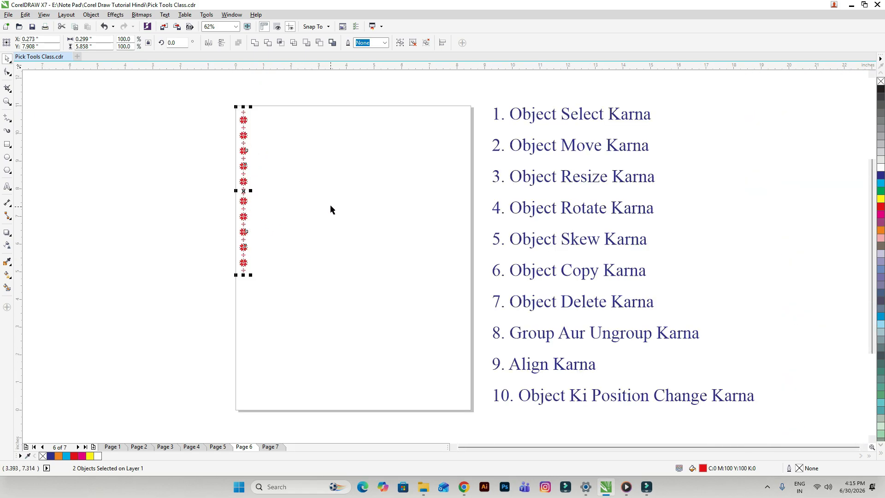
{"action": "left_click", "coordinate": [282, 201]}
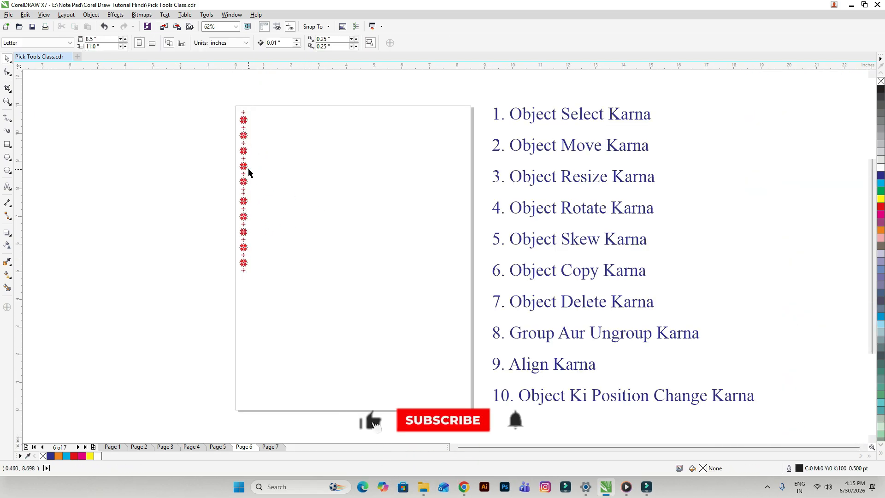
Move the upper ornament column to the page's middle, enlarge it to about 0.923 by 9.027 inches, and duplicate it with a slight offset
{"action": "left_click", "coordinate": [245, 171]}
{"action": "left_click_drag", "start_coordinate": [246, 171], "coordinate": [368, 311]}
{"action": "left_click_drag", "start_coordinate": [361, 238], "coordinate": [352, 299]}
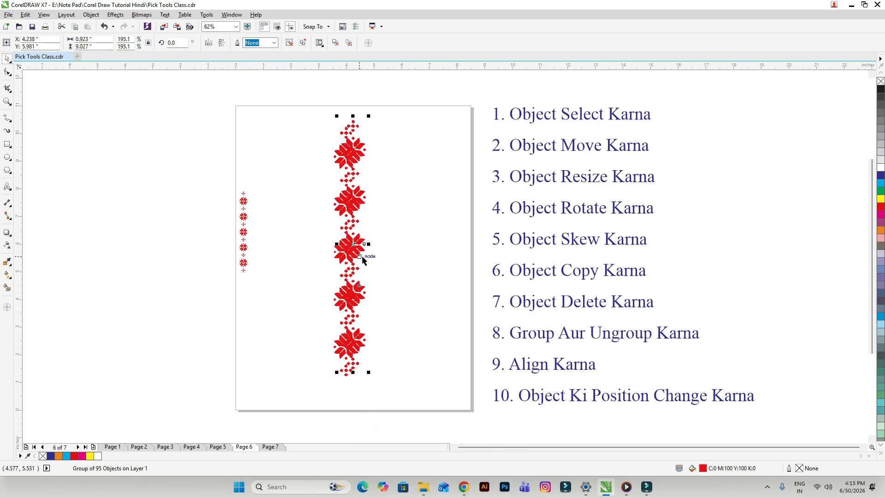
Remove the offset duplicate and fill the remaining large ornament column with blue (C100 M100 Y0 K0)
{"action": "left_click", "coordinate": [362, 260]}
{"action": "left_click", "coordinate": [353, 254]}
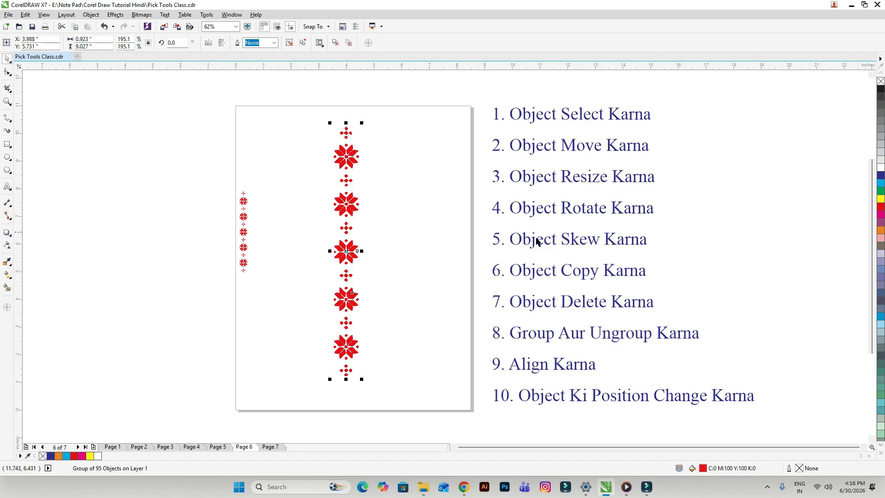
{"action": "scroll", "coordinate": [367, 347], "scroll_direction": "up", "scroll_amount": 2}
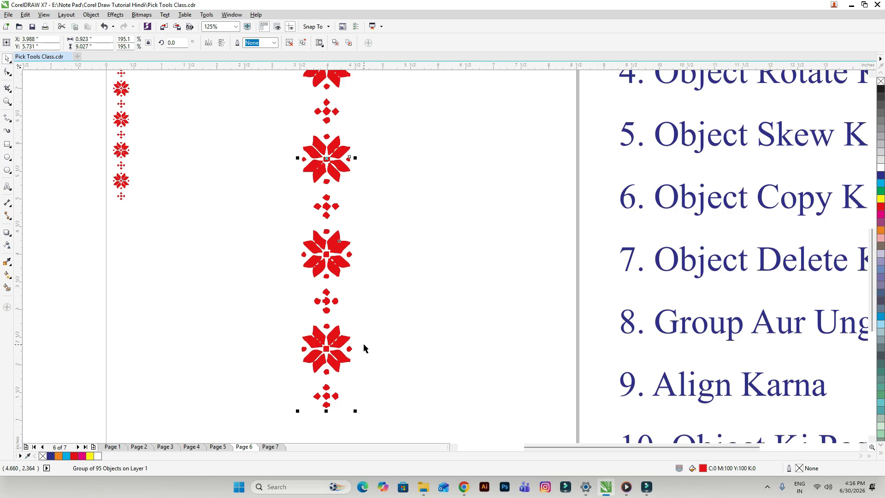
{"action": "left_click", "coordinate": [881, 178]}
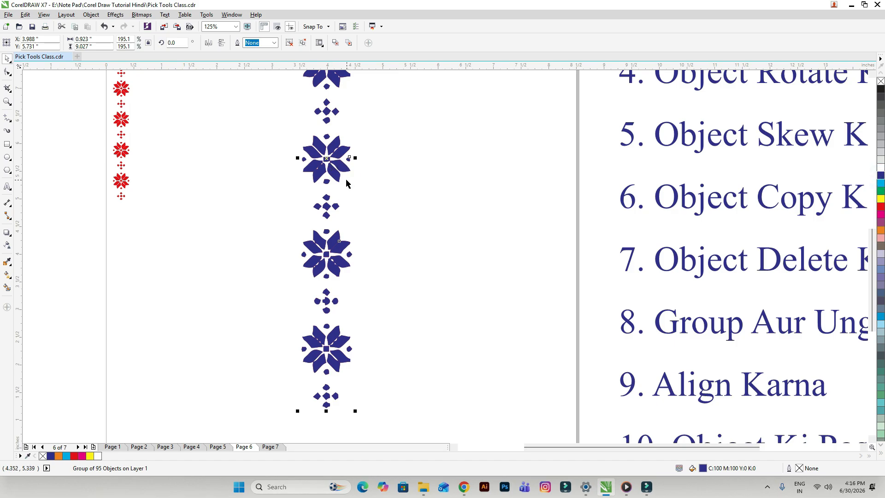
Delete all the ornament columns from page 6
{"action": "left_click_drag", "start_coordinate": [340, 176], "coordinate": [383, 179]}
{"action": "scroll", "coordinate": [405, 190], "scroll_direction": "down", "scroll_amount": 3}
{"action": "key", "text": "Delete"}
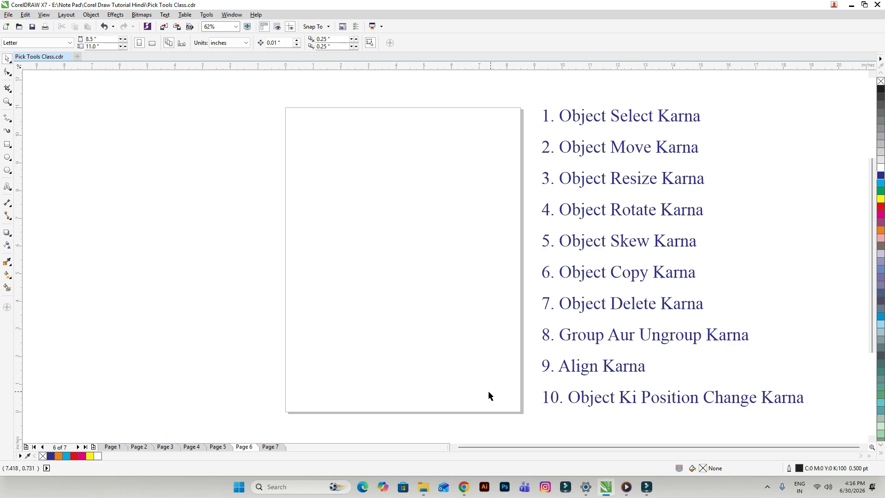
Go to page 7, marquee-select all the objects on it, and clear the selection
{"action": "left_click", "coordinate": [270, 447]}
{"action": "left_click_drag", "start_coordinate": [287, 117], "coordinate": [507, 387]}
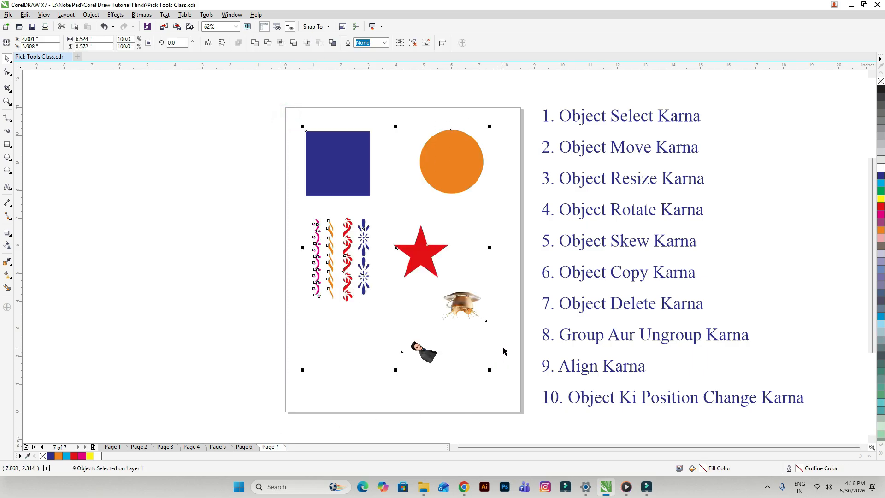
{"action": "left_click", "coordinate": [513, 311]}
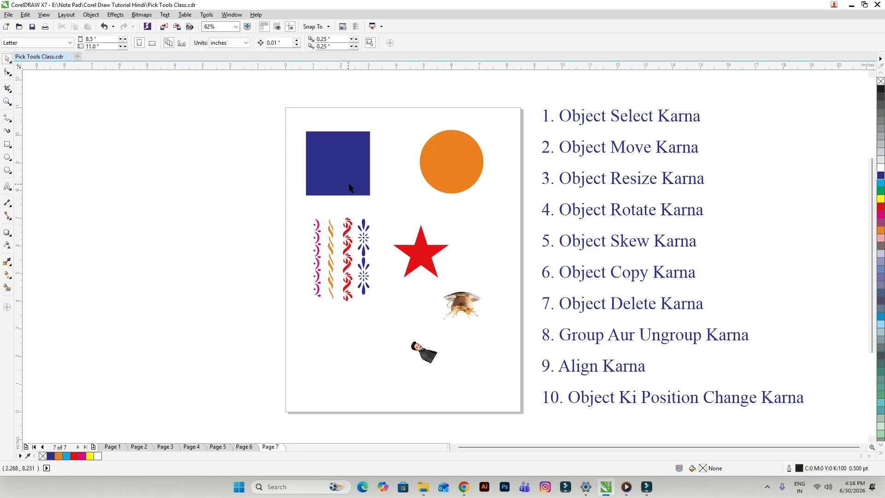
Marquee-select and delete all the objects on page 7, undo the deletion, and deselect everything
{"action": "left_click_drag", "start_coordinate": [176, 105], "coordinate": [510, 396]}
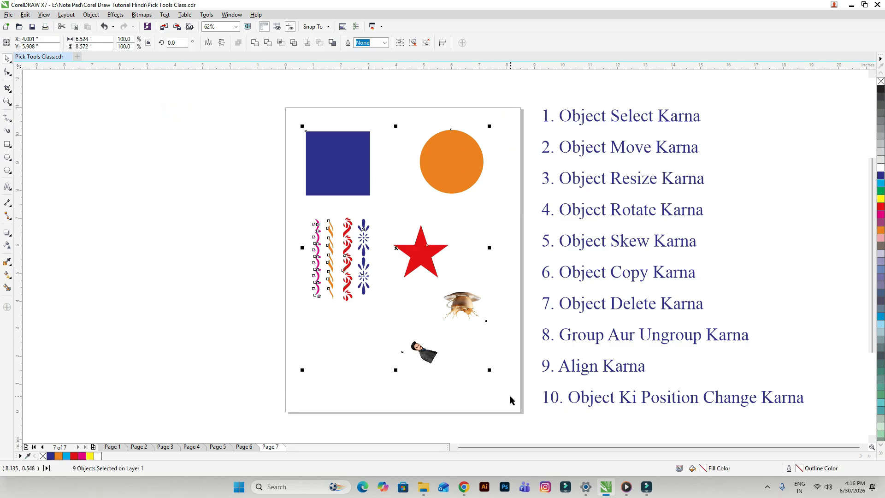
{"action": "key", "text": "Delete"}
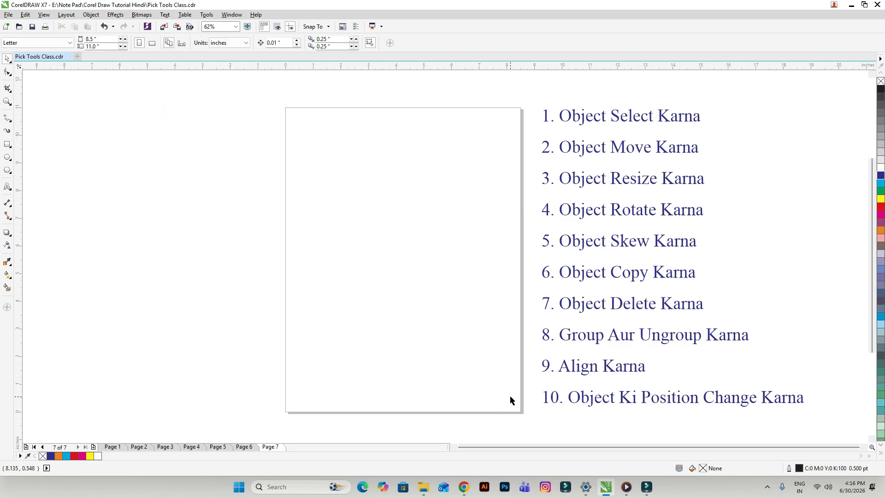
{"action": "key", "text": "ctrl+z"}
{"action": "left_click", "coordinate": [496, 285]}
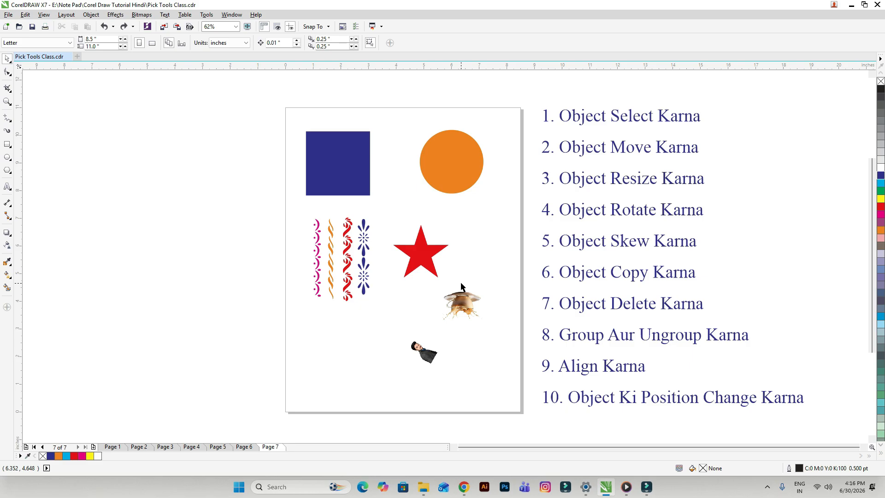
Select the red star, the red ornament column and the photo of the man together and delete them
{"action": "left_click", "coordinate": [431, 262]}
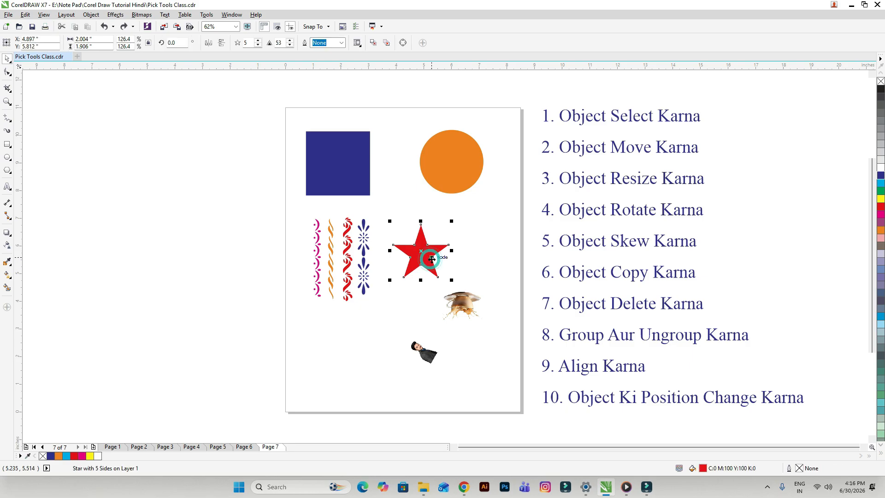
{"action": "left_click", "coordinate": [346, 239], "text": "shift"}
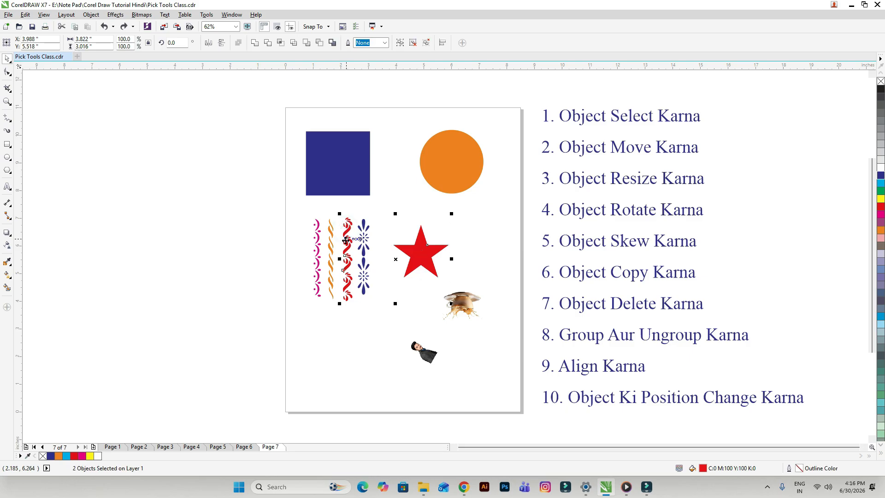
{"action": "left_click", "coordinate": [428, 360], "text": "shift"}
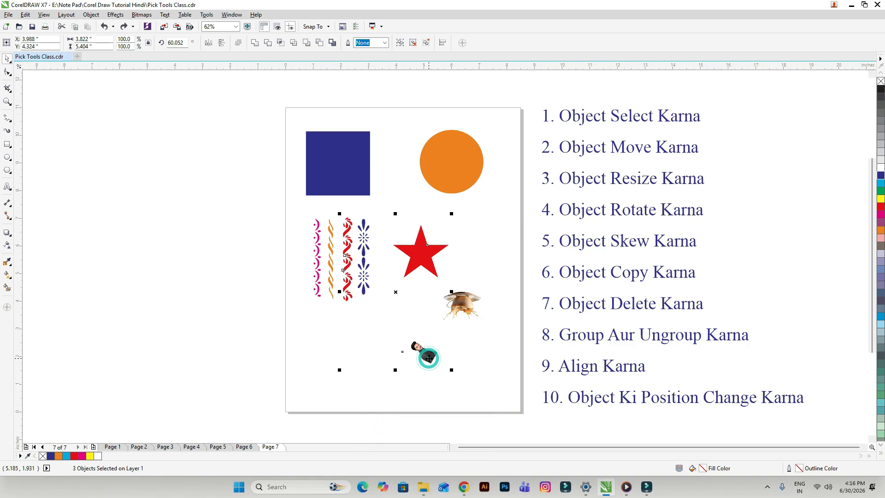
{"action": "key", "text": "Delete"}
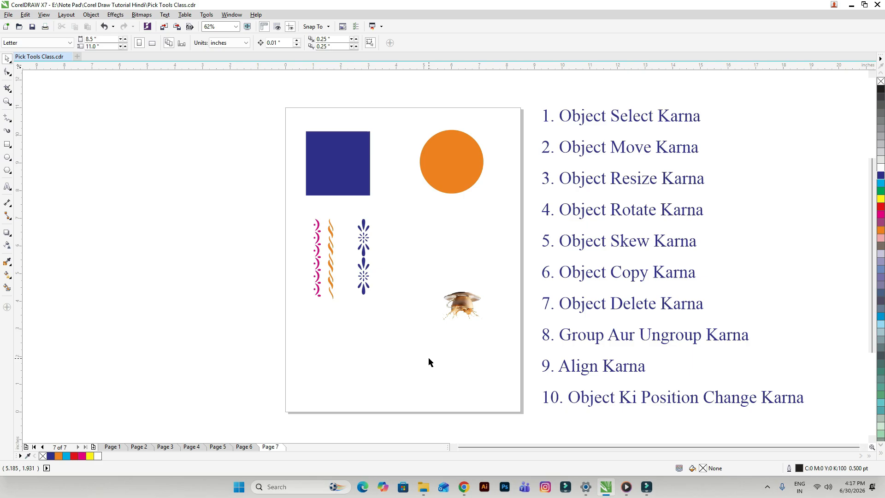
Move the blue ornament column beside the orange one, at about X 2.168, Y 5.602 inches
{"action": "left_click_drag", "start_coordinate": [221, 109], "coordinate": [511, 349]}
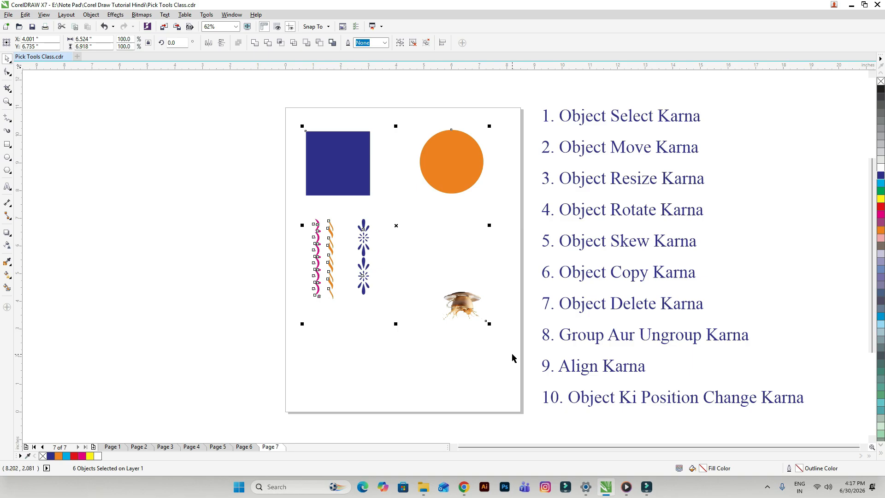
{"action": "left_click_drag", "start_coordinate": [300, 217], "coordinate": [392, 346]}
{"action": "left_click", "coordinate": [381, 247]}
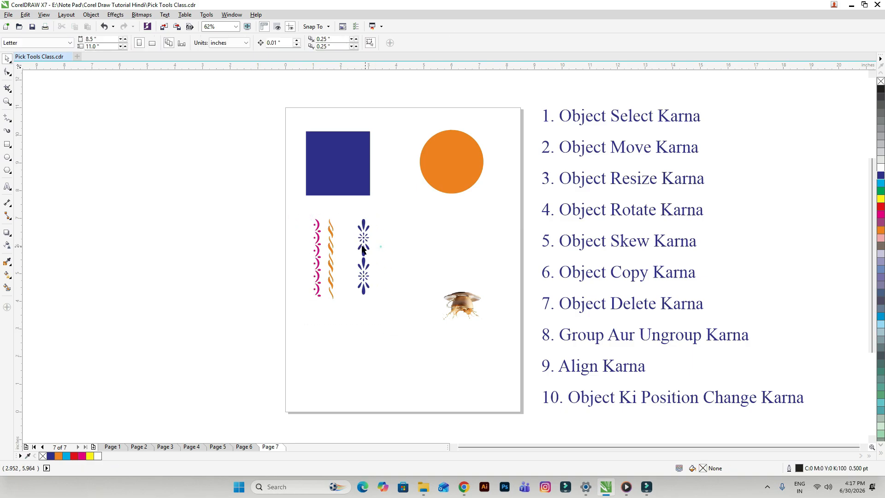
{"action": "scroll", "coordinate": [357, 238], "scroll_direction": "up", "scroll_amount": 1}
{"action": "left_click_drag", "start_coordinate": [353, 187], "coordinate": [441, 415]}
{"action": "left_click_drag", "start_coordinate": [368, 320], "coordinate": [334, 320]}
{"action": "scroll", "coordinate": [335, 319], "scroll_direction": "down", "scroll_amount": 1}
Move the orange circle closer to the blue square, at about X 4.99, Y 8.86 inches, and delete the hat image
{"action": "left_click", "coordinate": [309, 180]}
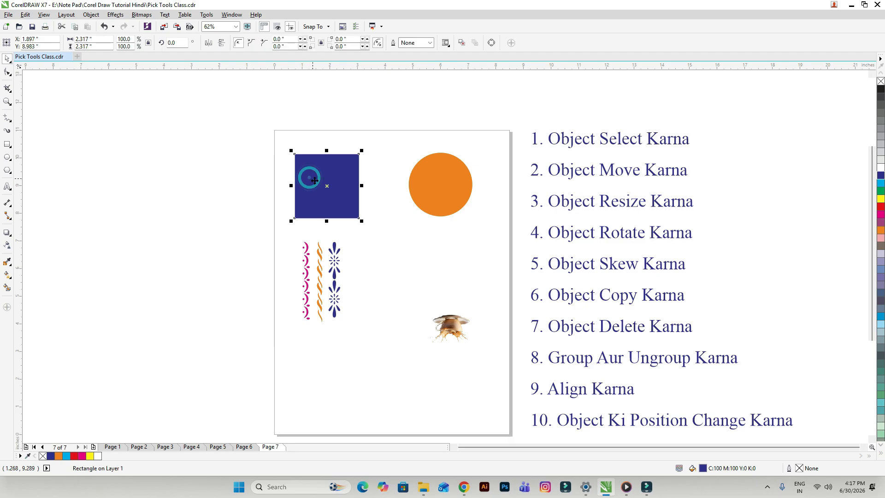
{"action": "left_click_drag", "start_coordinate": [431, 186], "coordinate": [410, 196]}
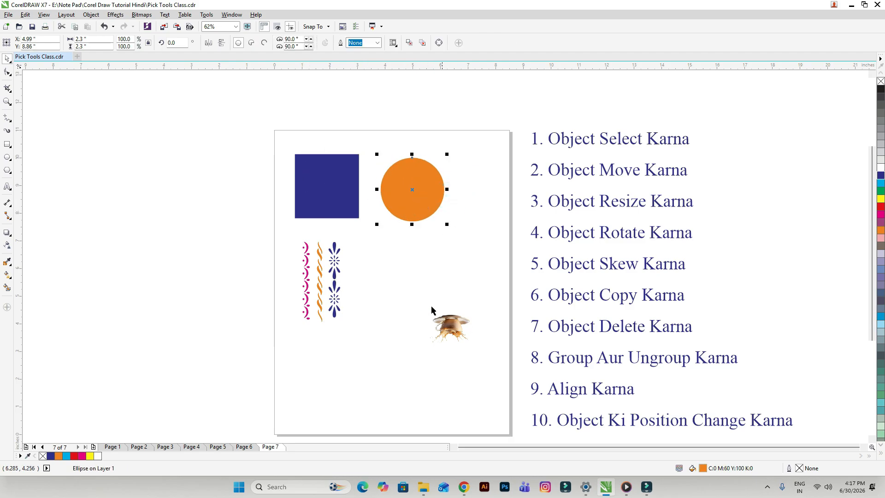
{"action": "left_click_drag", "start_coordinate": [416, 295], "coordinate": [475, 354]}
{"action": "key", "text": "Delete"}
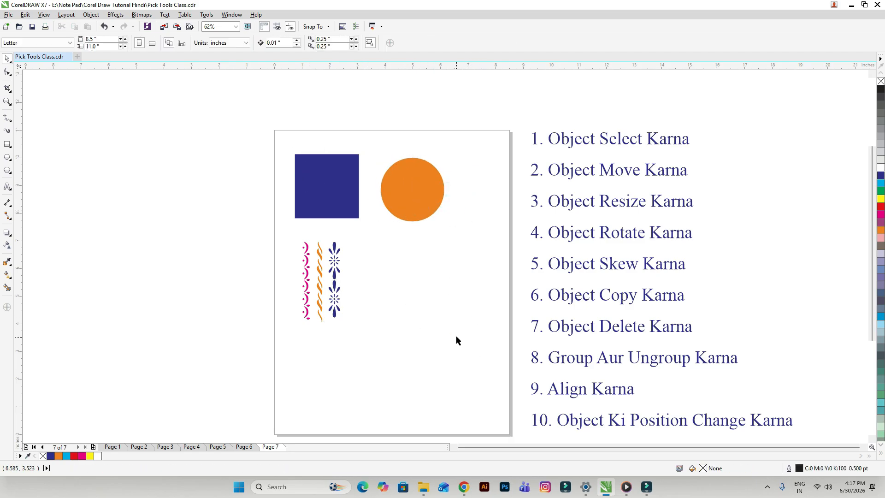
Align the orange circle's top edge with the blue square's and group the two shapes
{"action": "scroll", "coordinate": [362, 197], "scroll_direction": "up", "scroll_amount": 1}
{"action": "scroll", "coordinate": [359, 191], "scroll_direction": "down", "scroll_amount": 1}
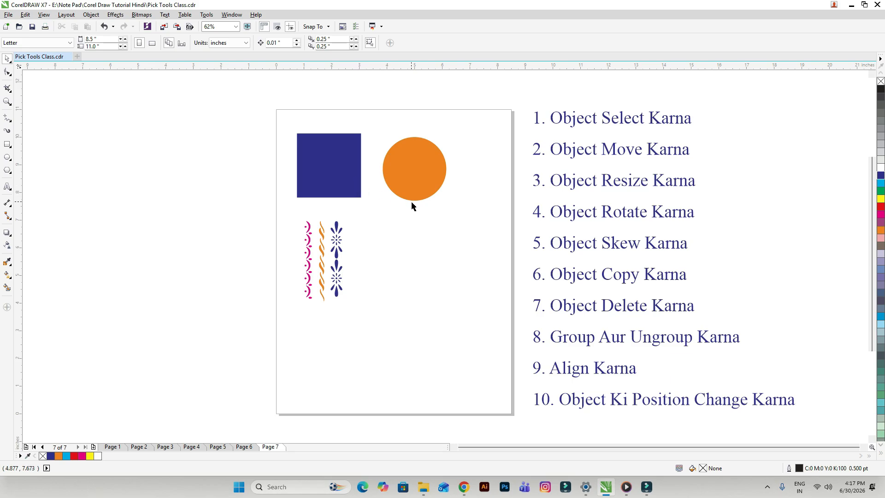
{"action": "left_click", "coordinate": [416, 173]}
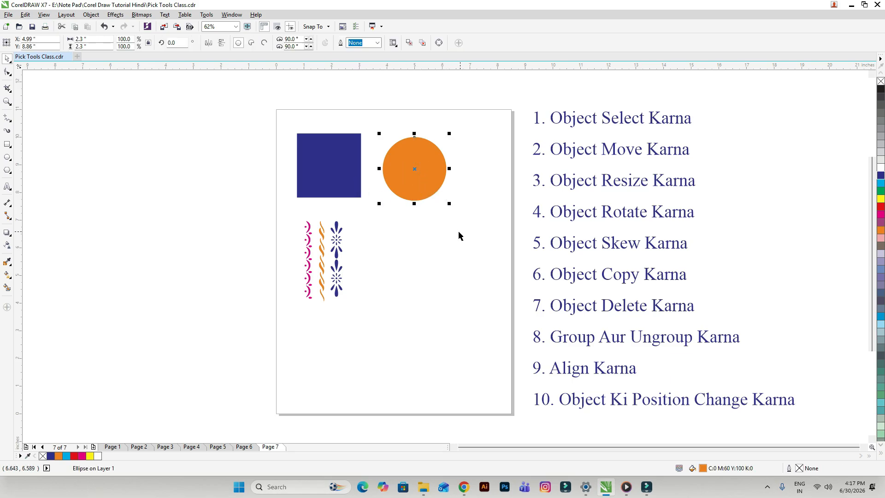
{"action": "left_click", "coordinate": [328, 180], "text": "shift"}
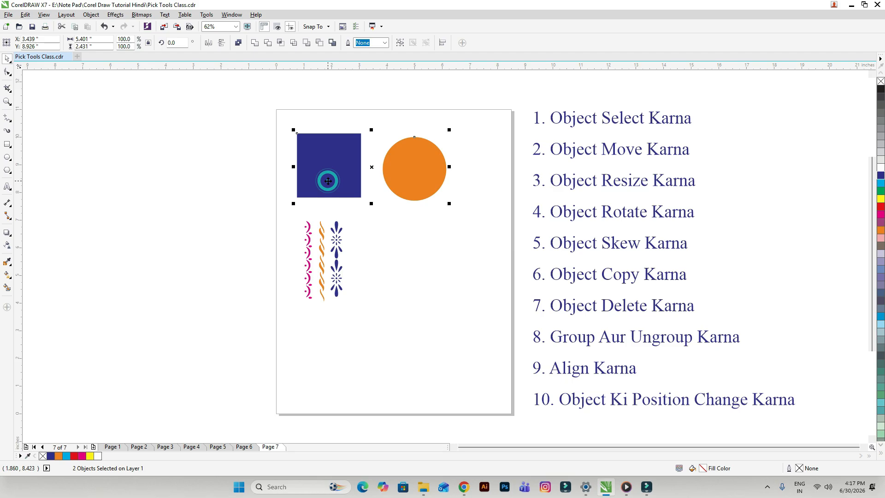
{"action": "key", "text": "t"}
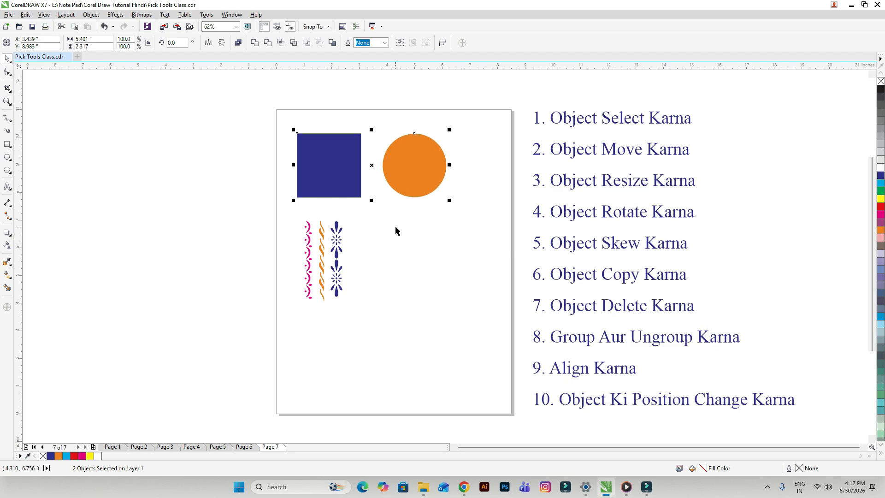
{"action": "key", "text": "ctrl+g"}
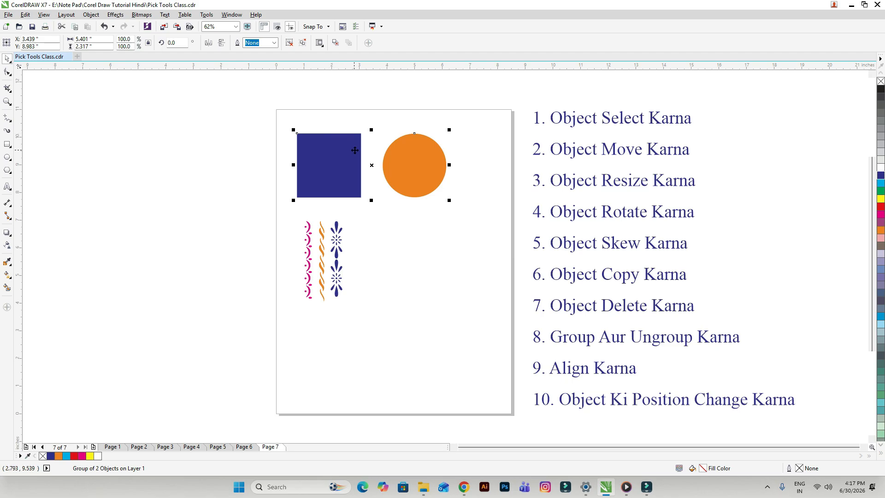
{"action": "left_click", "coordinate": [419, 229]}
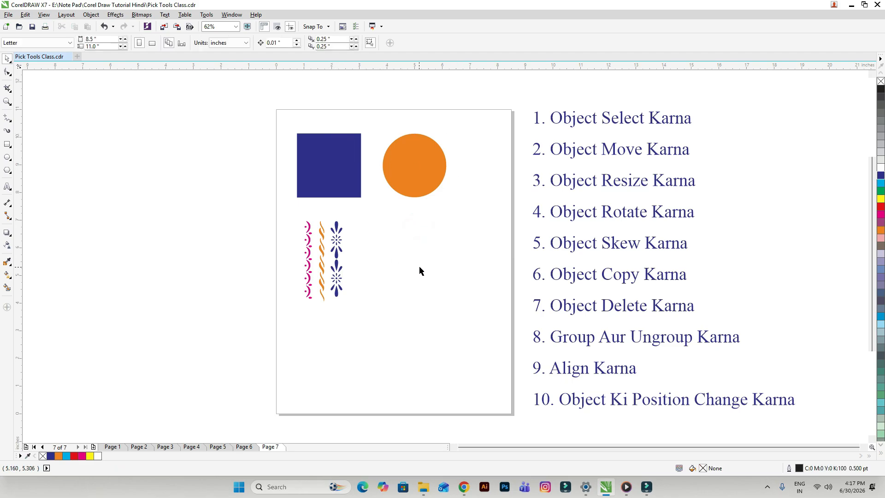
Shift the square-and-circle group slightly to about X 3.426, Y 9.01 inches and ungroup it
{"action": "left_click", "coordinate": [436, 260]}
{"action": "left_click", "coordinate": [336, 250]}
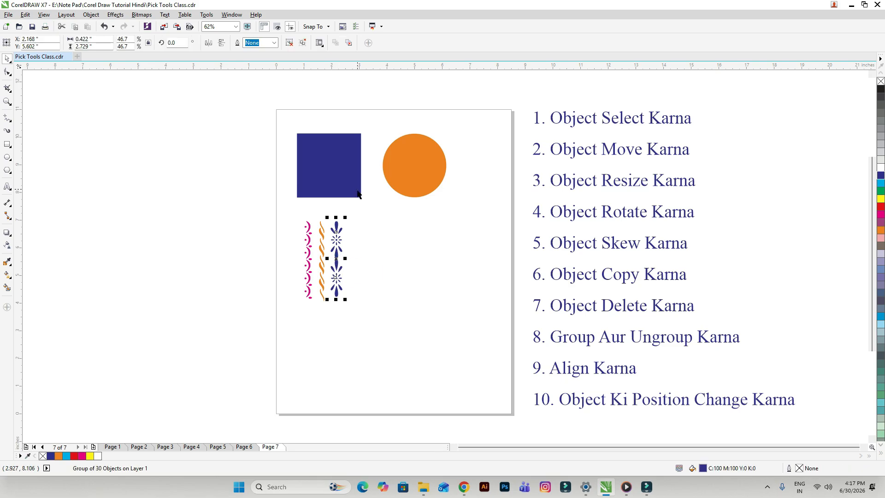
{"action": "left_click", "coordinate": [439, 250]}
{"action": "left_click", "coordinate": [416, 175]}
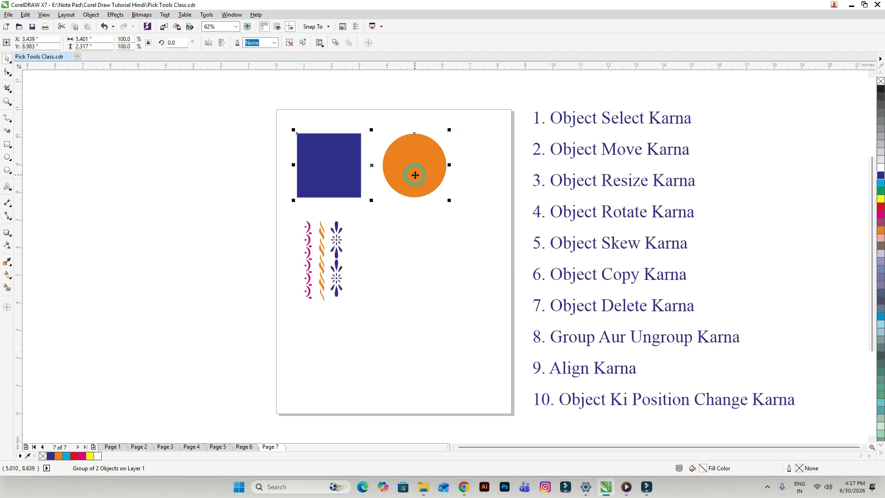
{"action": "mouse_move", "coordinate": [417, 174]}
{"action": "left_mouse_down"}
{"action": "mouse_move", "coordinate": [464, 242]}
{"action": "mouse_move", "coordinate": [482, 329]}
{"action": "mouse_move", "coordinate": [468, 234]}
{"action": "mouse_move", "coordinate": [443, 198]}
{"action": "mouse_move", "coordinate": [459, 152]}
{"action": "mouse_move", "coordinate": [460, 180]}
{"action": "mouse_move", "coordinate": [431, 182]}
{"action": "left_mouse_up"}
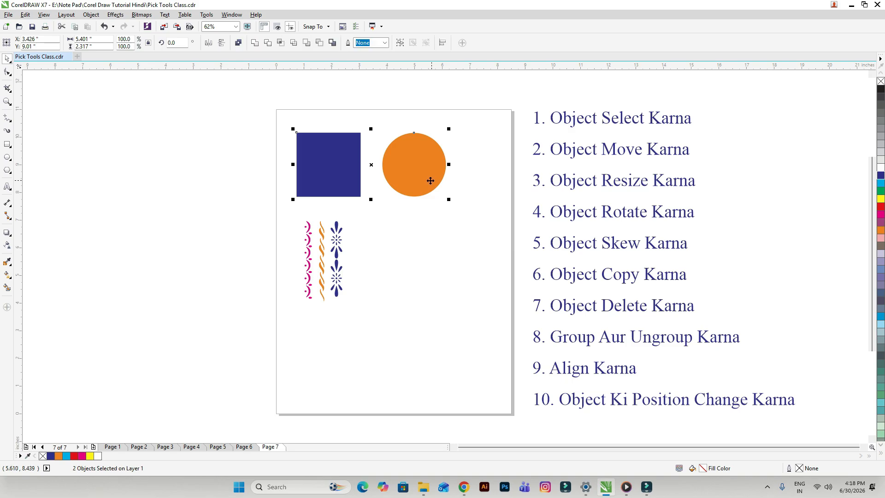
Marquee-select the blue square and orange circle and group them again
{"action": "left_click", "coordinate": [418, 244]}
{"action": "left_click", "coordinate": [389, 174]}
{"action": "left_click_drag", "start_coordinate": [247, 128], "coordinate": [511, 233]}
{"action": "key", "text": "ctrl+g"}
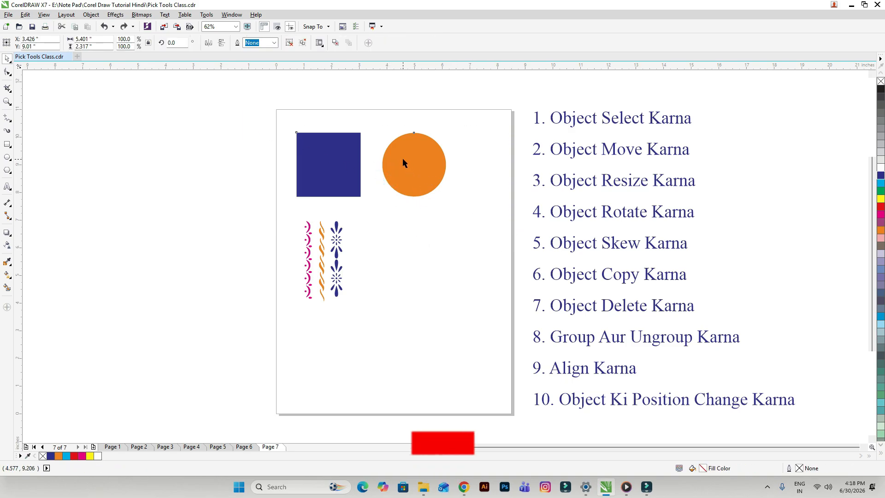
Ungroup the square and circle, move the circle down on its own, and undo that move
{"action": "left_click", "coordinate": [405, 161]}
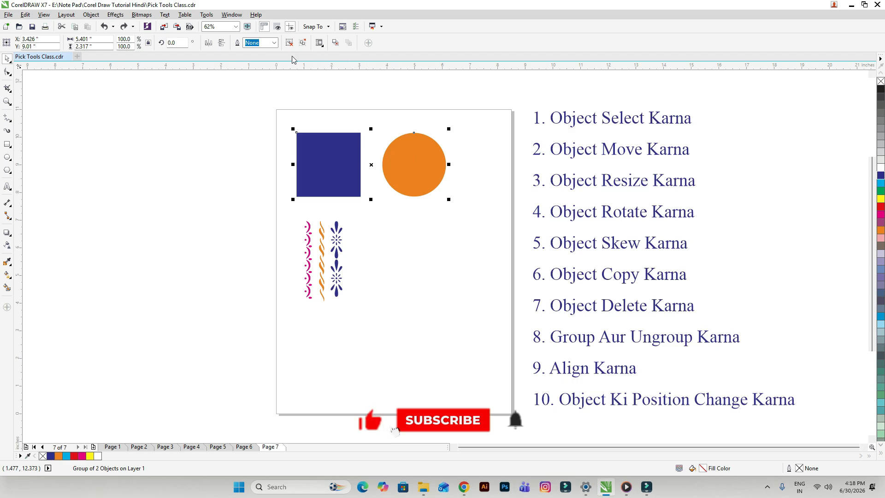
{"action": "left_click", "coordinate": [302, 43]}
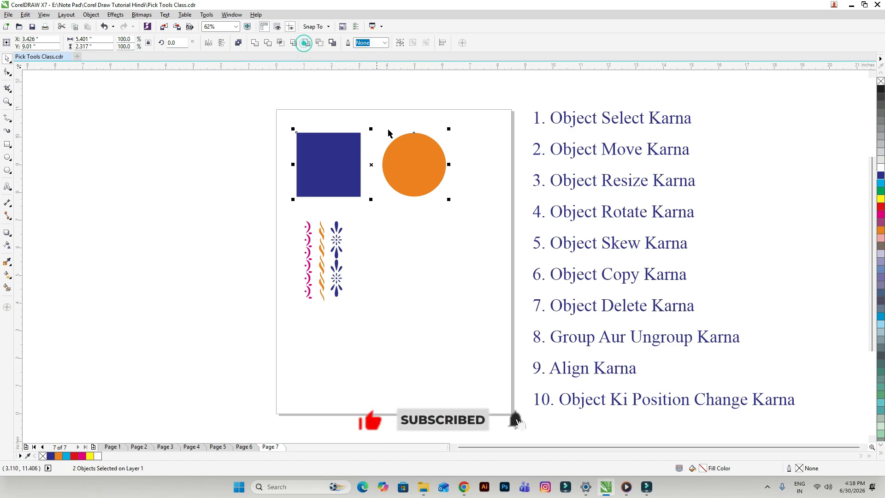
{"action": "left_click_drag", "start_coordinate": [421, 177], "coordinate": [445, 274]}
{"action": "key", "text": "ctrl+z"}
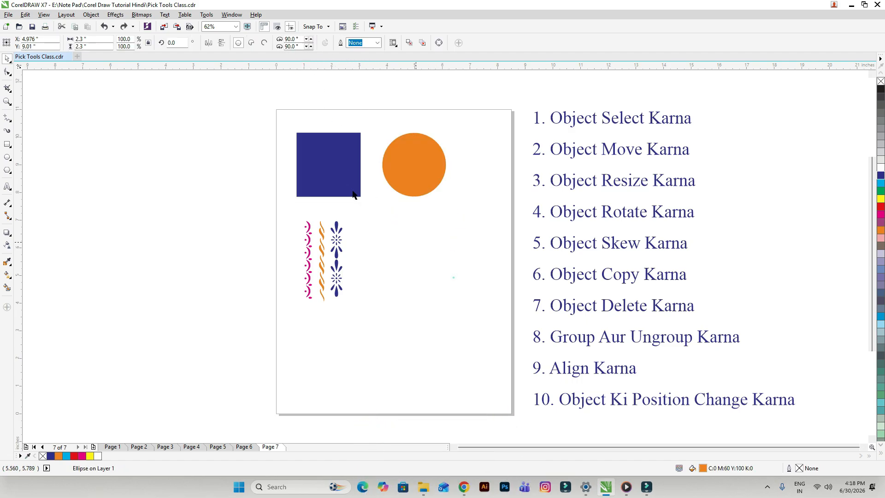
Marquee-select the three ornament columns below the blue square and delete them
{"action": "left_click", "coordinate": [245, 140]}
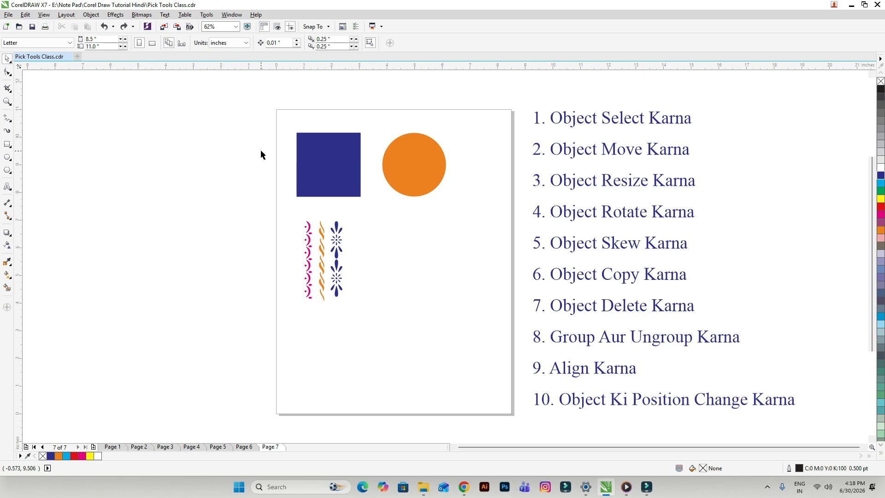
{"action": "left_click_drag", "start_coordinate": [271, 208], "coordinate": [387, 329]}
{"action": "key", "text": "Delete"}
Place a copy of the orange circle below the original, at about X 4.793, Y 5.627 inches, undoing the first copy attempt
{"action": "left_click", "coordinate": [409, 159]}
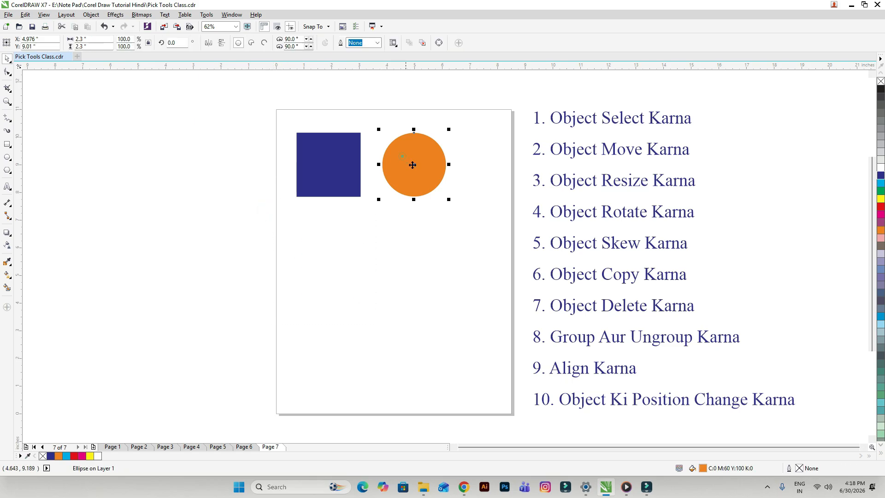
{"action": "left_click_drag", "start_coordinate": [411, 174], "coordinate": [413, 255]}
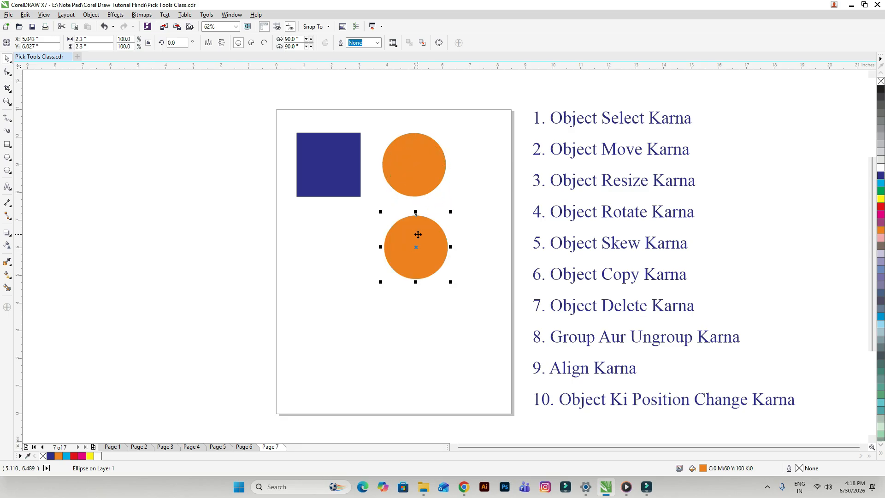
{"action": "key", "text": "ctrl+z"}
{"action": "left_click_drag", "start_coordinate": [425, 164], "coordinate": [411, 261]}
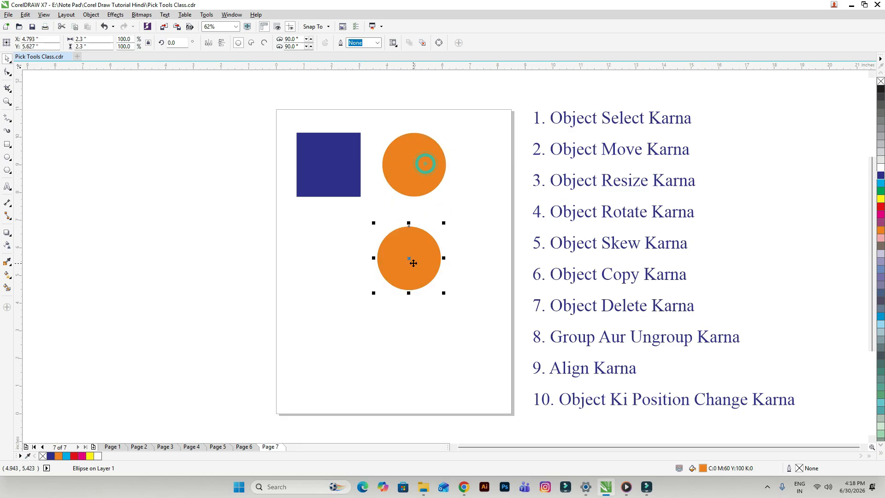
Repeat the circle duplication to add a third circle below, and place two copies of the blue square at equal spacing below the original
{"action": "key", "text": "ctrl+r"}
{"action": "left_click", "coordinate": [489, 129]}
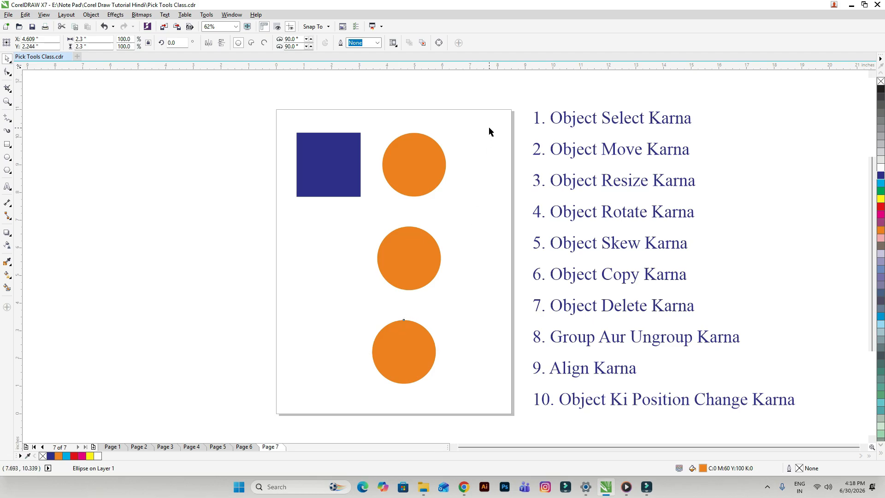
{"action": "left_click", "coordinate": [333, 173]}
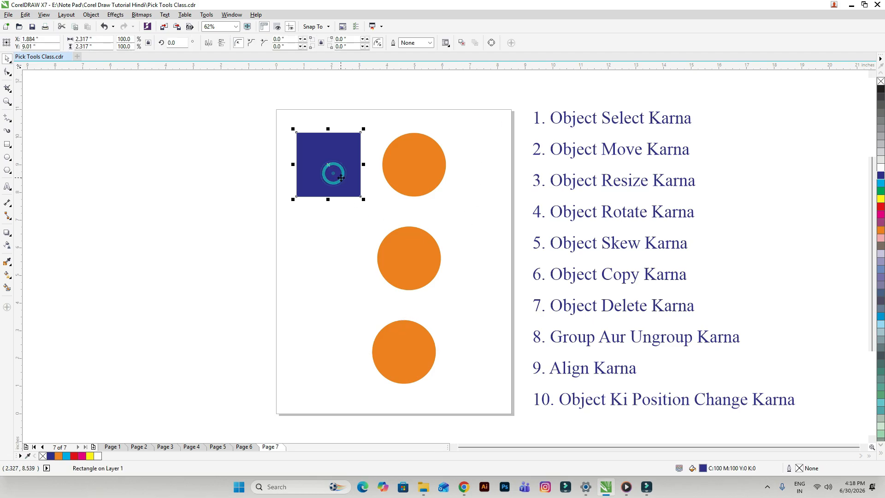
{"action": "left_click_drag", "start_coordinate": [348, 161], "coordinate": [333, 251]}
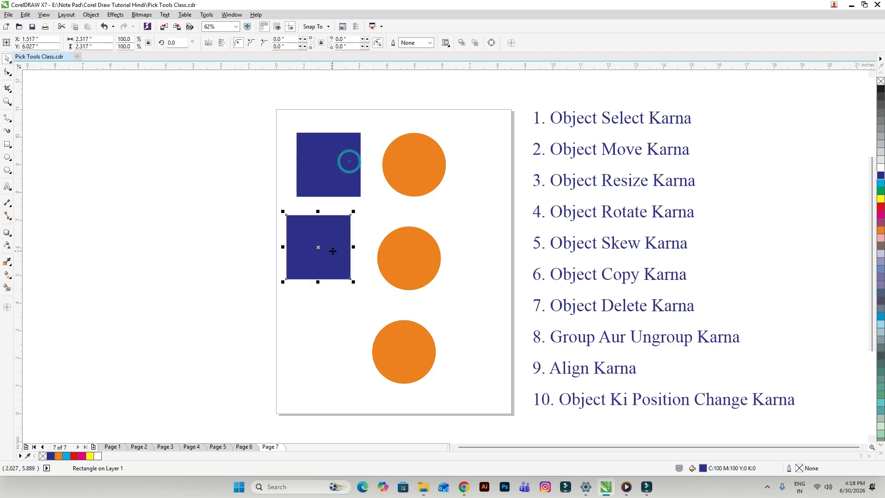
{"action": "key", "text": "ctrl+r"}
{"action": "left_click", "coordinate": [506, 263]}
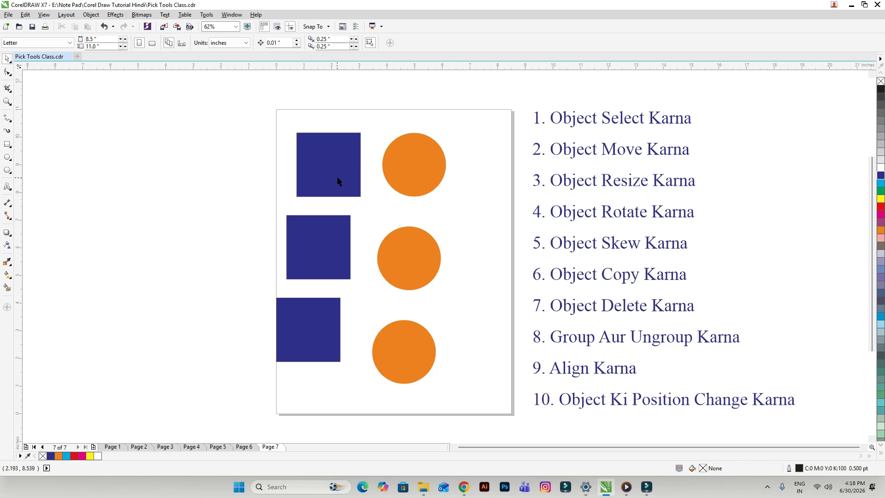
Fill the middle square with red and the lowest square with magenta
{"action": "left_click", "coordinate": [323, 257]}
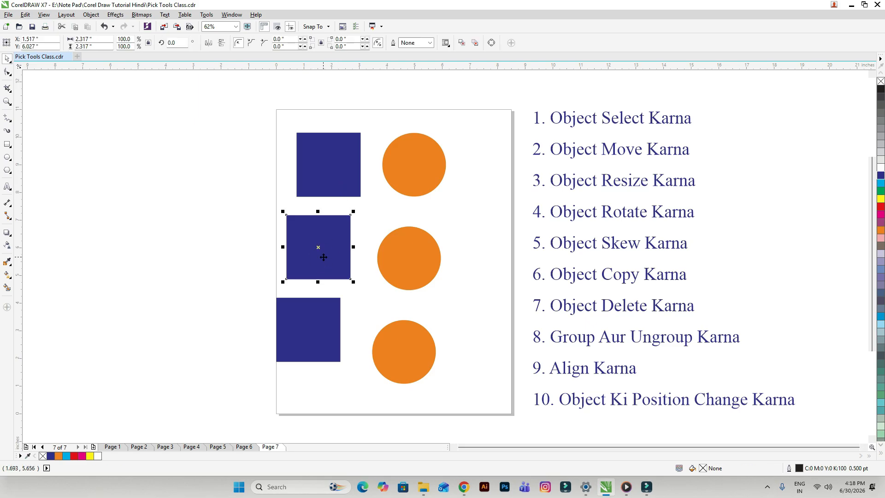
{"action": "left_click", "coordinate": [881, 207]}
{"action": "left_click", "coordinate": [316, 331]}
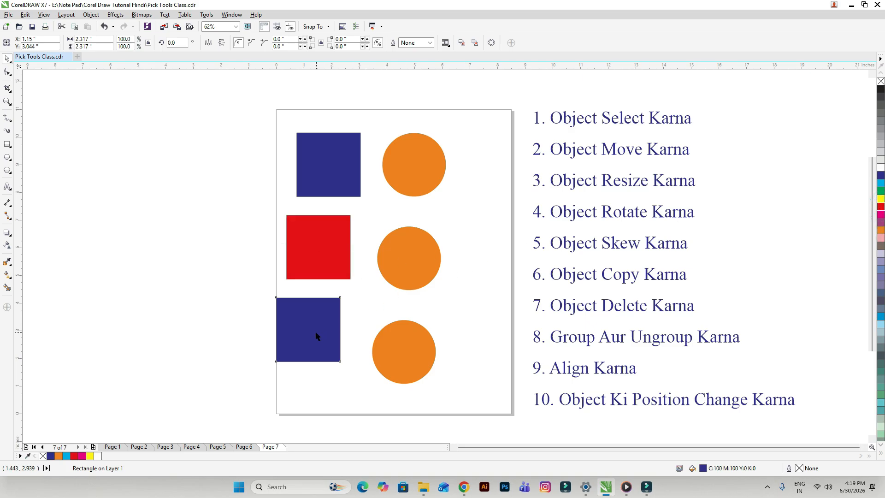
{"action": "left_click", "coordinate": [880, 214]}
Fill the uppermost circle with cyan and the lowest circle with yellow, keeping the middle one orange
{"action": "left_click", "coordinate": [423, 169]}
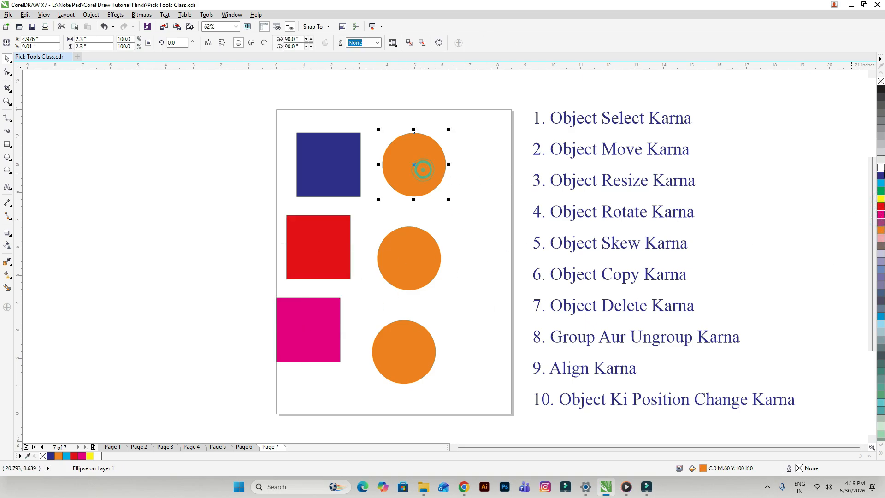
{"action": "left_click", "coordinate": [880, 183]}
{"action": "left_click", "coordinate": [408, 271]}
{"action": "left_click", "coordinate": [412, 359]}
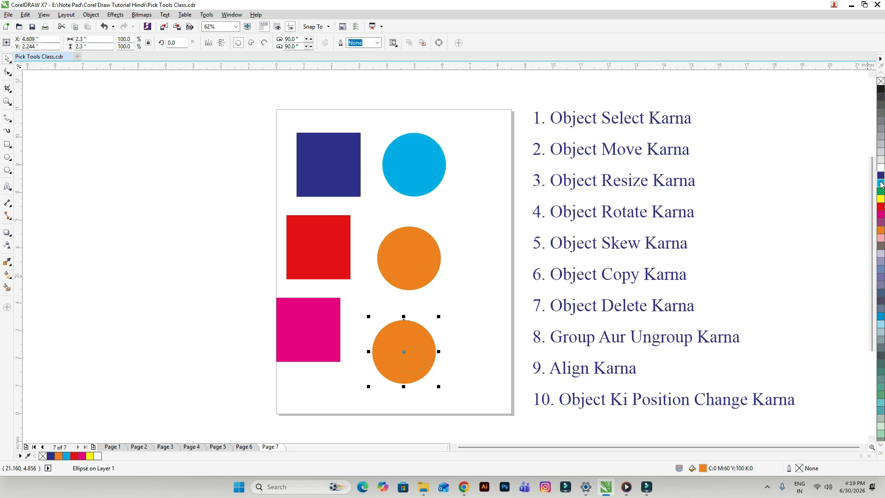
{"action": "left_click", "coordinate": [880, 199]}
{"action": "left_click", "coordinate": [451, 233]}
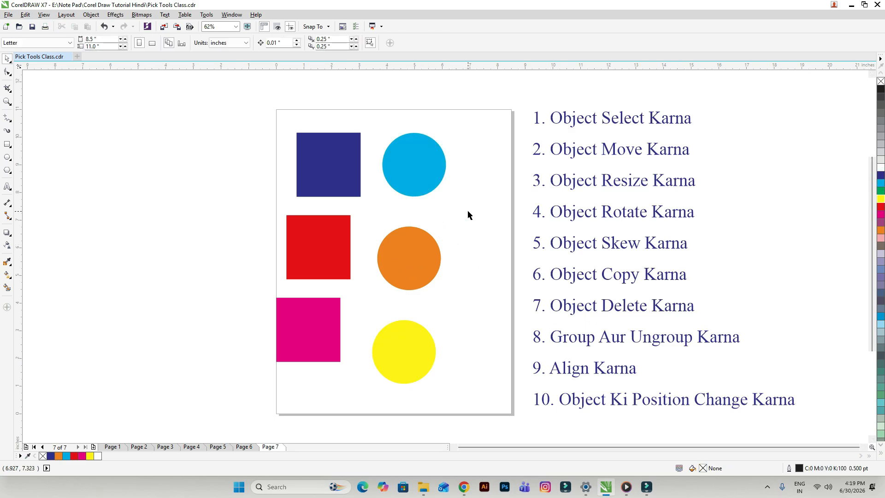
Move the cyan circle down and to the right, to about X 6.326, Y 7.202 inches
{"action": "left_click", "coordinate": [332, 182]}
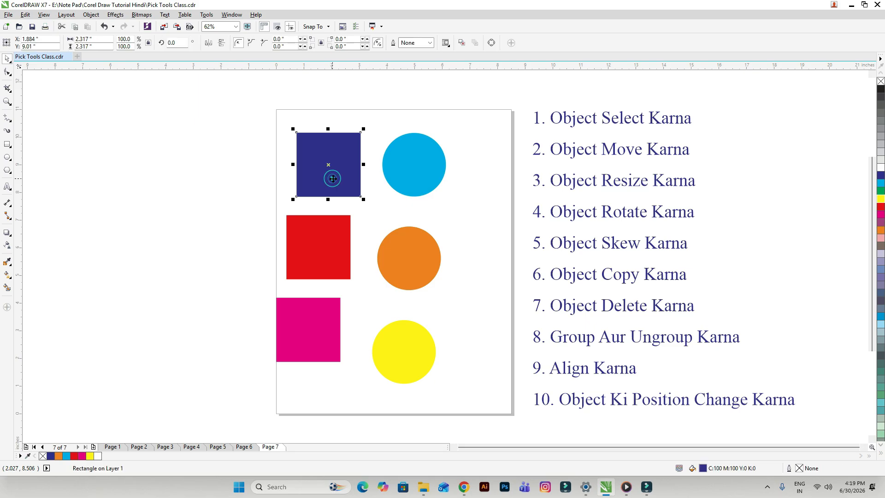
{"action": "left_click", "coordinate": [430, 175], "text": "shift"}
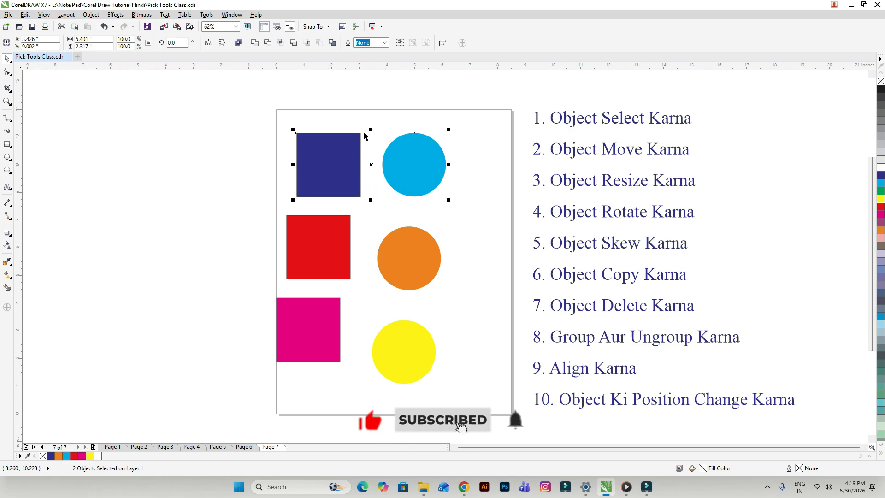
{"action": "key", "text": "shift+F2"}
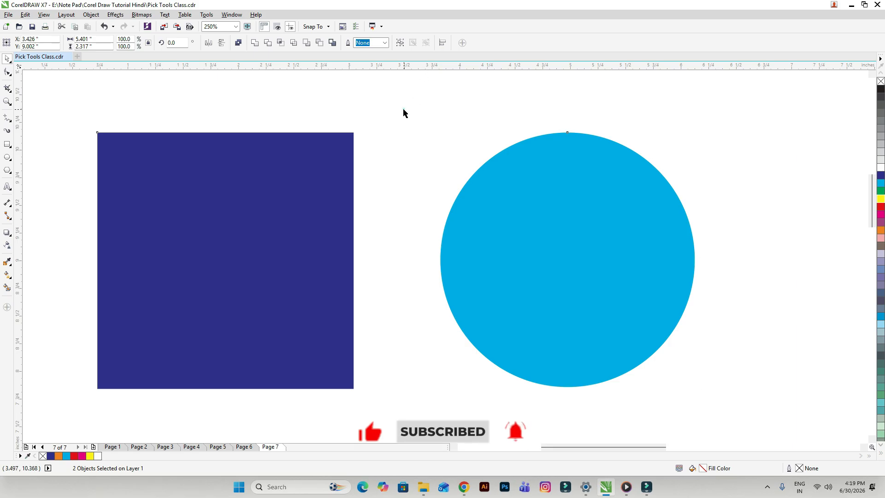
{"action": "left_click", "coordinate": [404, 109]}
{"action": "key", "text": "F3"}
{"action": "left_click_drag", "start_coordinate": [454, 178], "coordinate": [530, 279]}
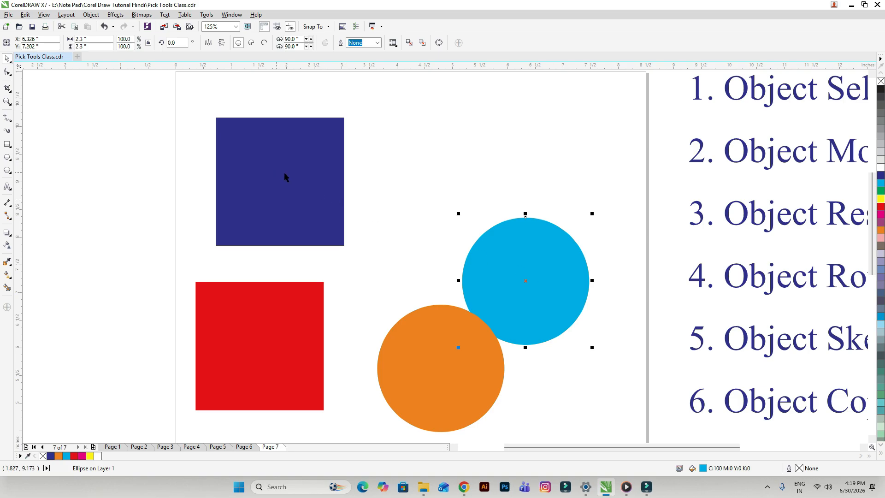
{"action": "left_click", "coordinate": [597, 301]}
Select the cyan circle and then the blue square, and align their top edges
{"action": "left_click", "coordinate": [561, 297]}
{"action": "left_click", "coordinate": [318, 211], "text": "shift"}
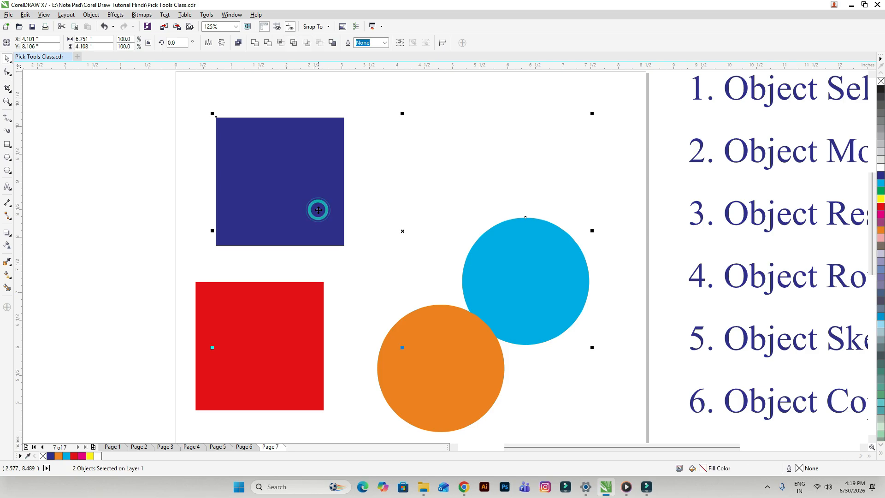
{"action": "key", "text": "t"}
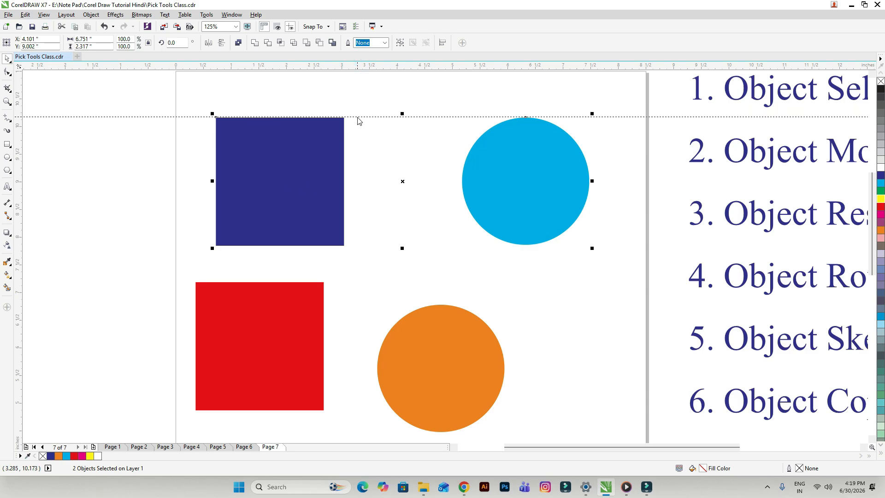
Select the cyan, orange and yellow circles, with yellow last, and align their centers in one vertical column
{"action": "scroll", "coordinate": [371, 129], "scroll_direction": "down", "scroll_amount": 4}
{"action": "scroll", "coordinate": [415, 166], "scroll_direction": "up", "scroll_amount": 2}
{"action": "left_click", "coordinate": [424, 129]}
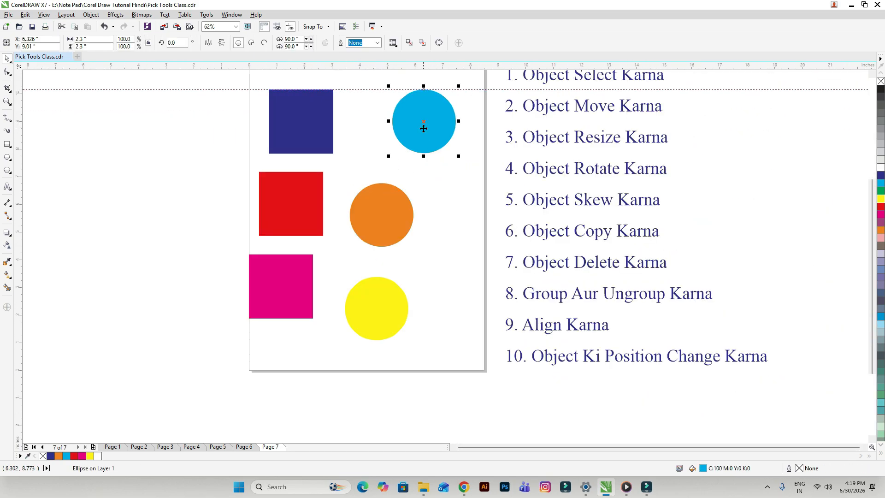
{"action": "left_click", "coordinate": [389, 213], "text": "shift"}
{"action": "left_click", "coordinate": [391, 320], "text": "shift"}
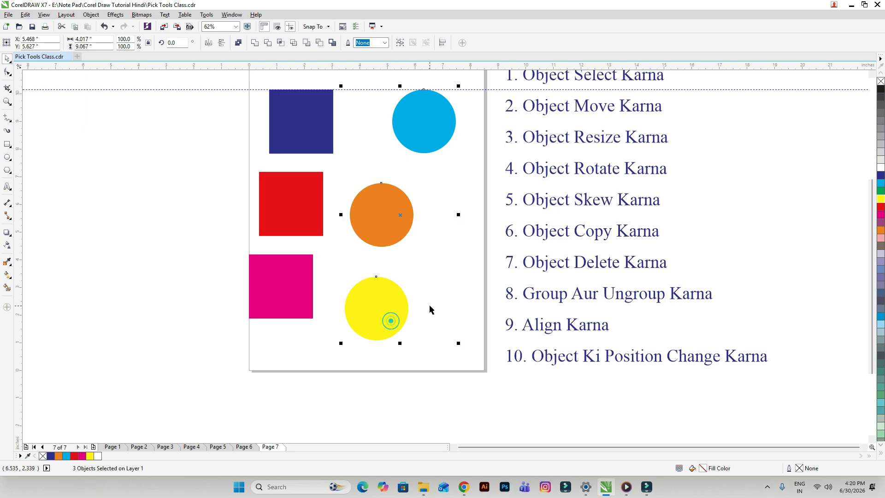
{"action": "key", "text": "c"}
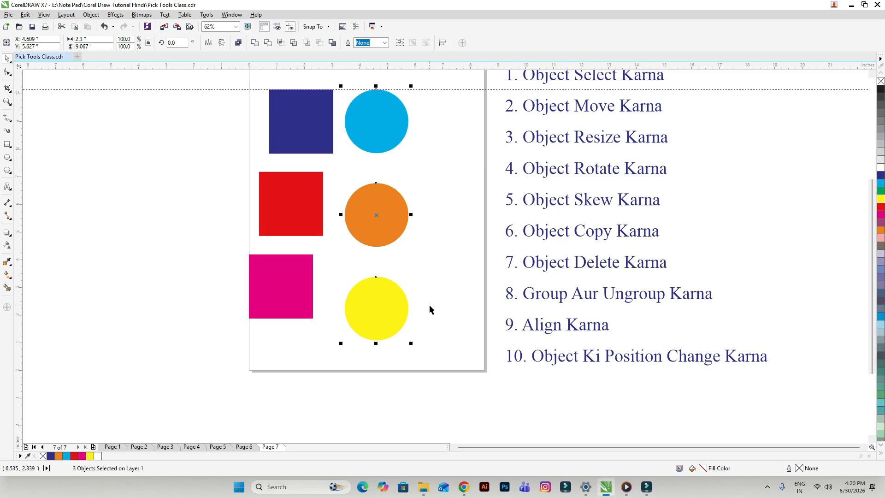
{"action": "left_click", "coordinate": [409, 238]}
Select the red, magenta and blue squares, with blue last, and align their right edges
{"action": "left_click", "coordinate": [305, 195]}
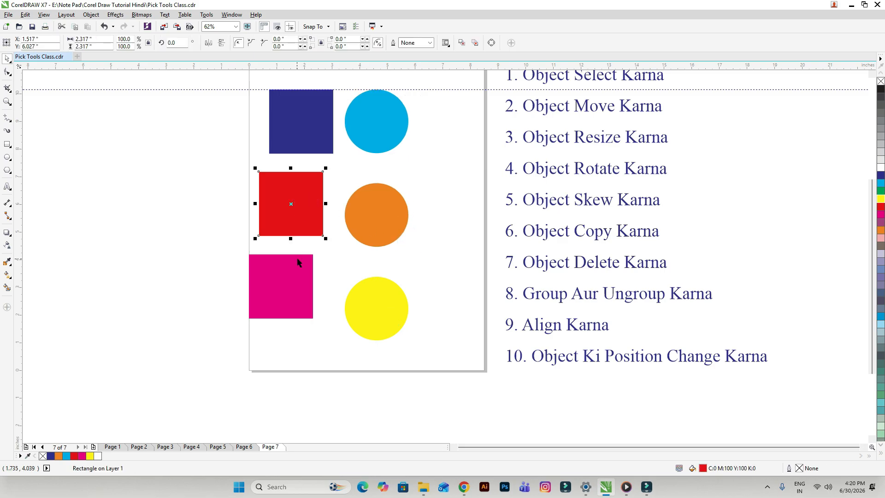
{"action": "left_click", "coordinate": [297, 273], "text": "shift"}
{"action": "left_click", "coordinate": [314, 147], "text": "shift"}
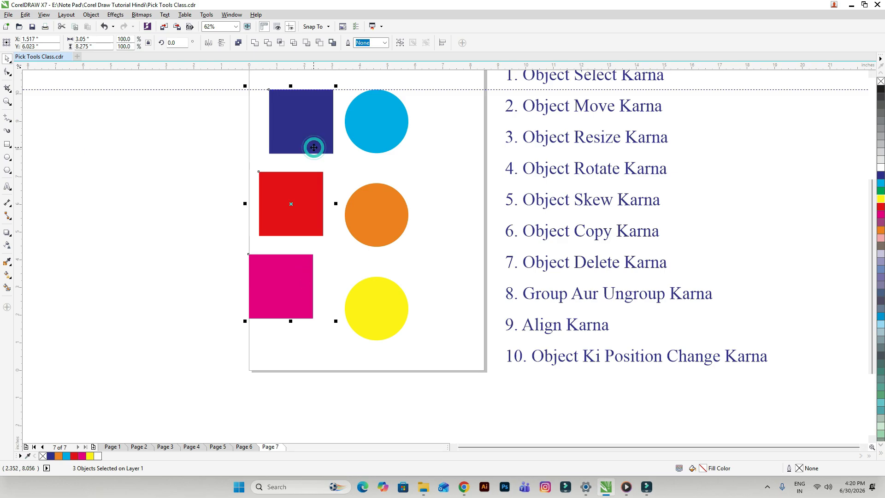
{"action": "key", "text": "r"}
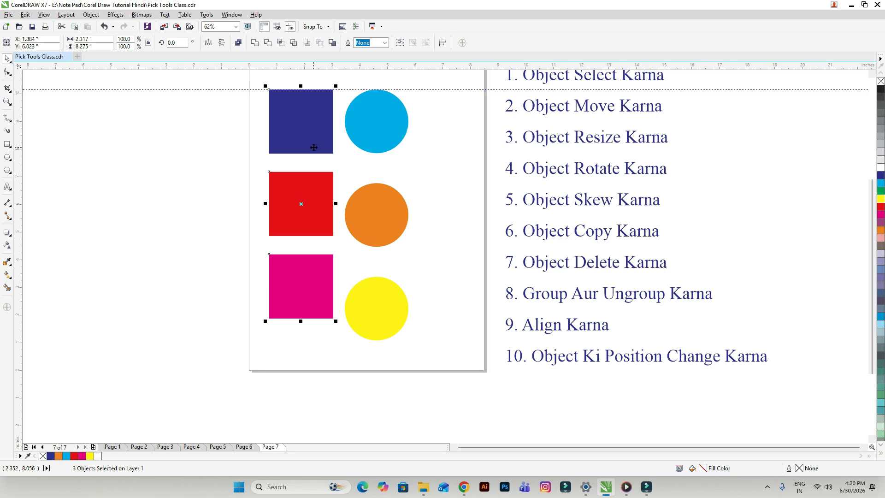
{"action": "left_click", "coordinate": [484, 212]}
Move the orange circle up and to the right, to about X 5.31, Y 5.931 inches
{"action": "scroll", "coordinate": [347, 153], "scroll_direction": "down", "scroll_amount": 2}
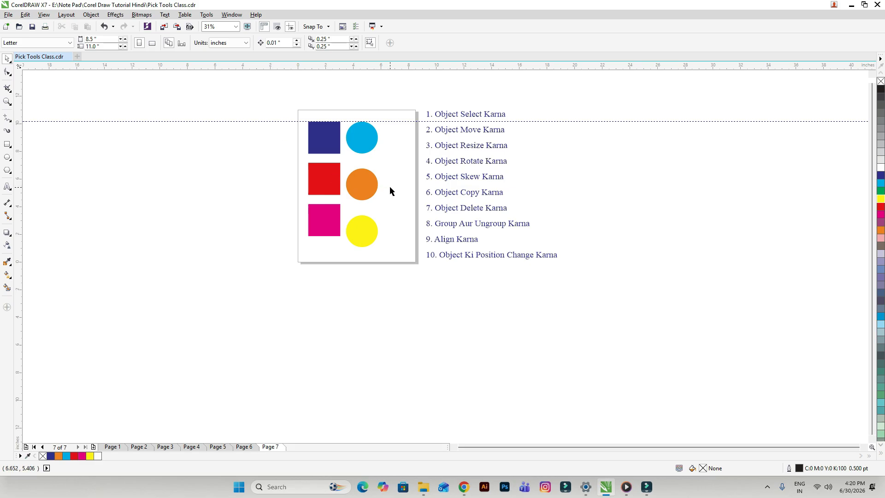
{"action": "scroll", "coordinate": [370, 131], "scroll_direction": "up", "scroll_amount": 1}
{"action": "left_click", "coordinate": [366, 225]}
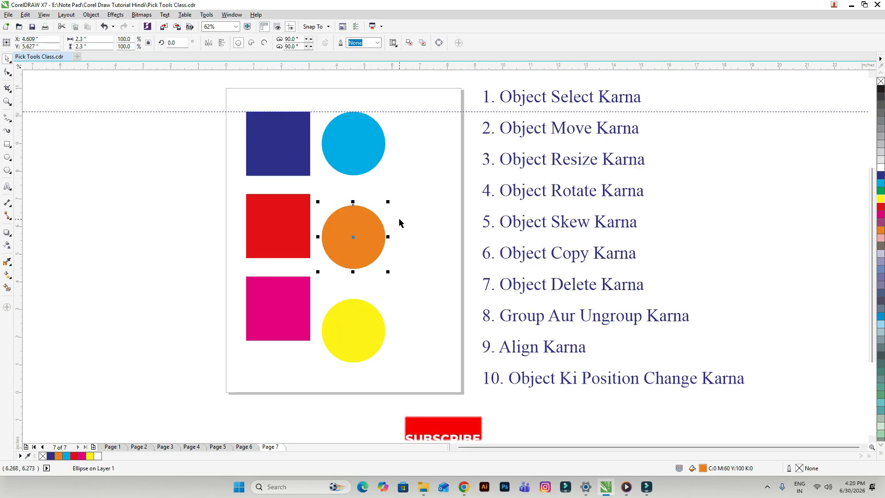
{"action": "left_click", "coordinate": [399, 222]}
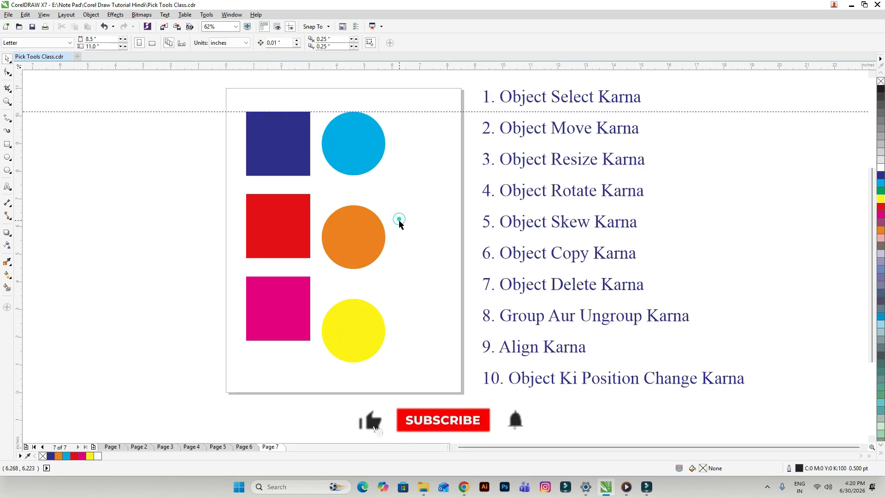
{"action": "left_click", "coordinate": [360, 244]}
{"action": "left_click_drag", "start_coordinate": [360, 244], "coordinate": [378, 224]}
{"action": "key", "text": "ctrl+z"}
{"action": "scroll", "coordinate": [410, 256], "scroll_direction": "up", "scroll_amount": 1}
{"action": "key", "text": "Escape"}
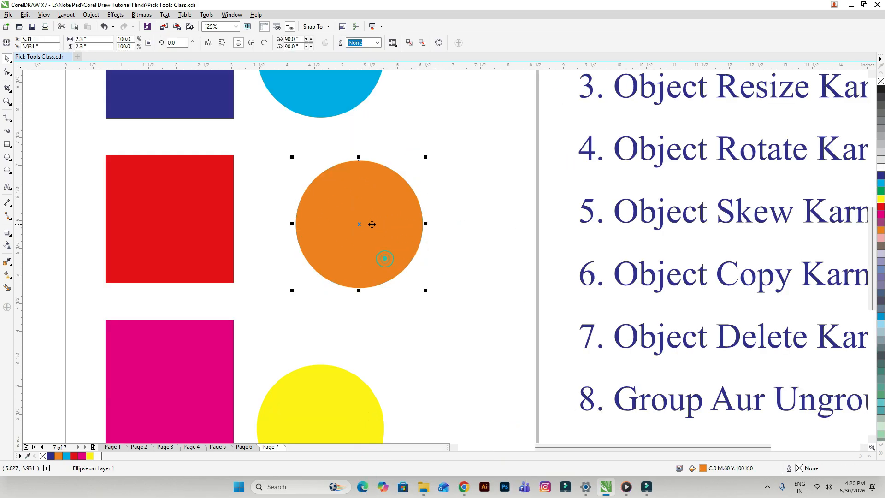
Move the cyan circle to the right and the orange circle beneath it, to about X 6.21, Y 6.298 inches
{"action": "scroll", "coordinate": [327, 217], "scroll_direction": "down", "scroll_amount": 2}
{"action": "scroll", "coordinate": [330, 176], "scroll_direction": "up", "scroll_amount": 1}
{"action": "left_click_drag", "start_coordinate": [320, 192], "coordinate": [361, 192]}
{"action": "left_click", "coordinate": [380, 245]}
{"action": "left_click_drag", "start_coordinate": [352, 283], "coordinate": [376, 273]}
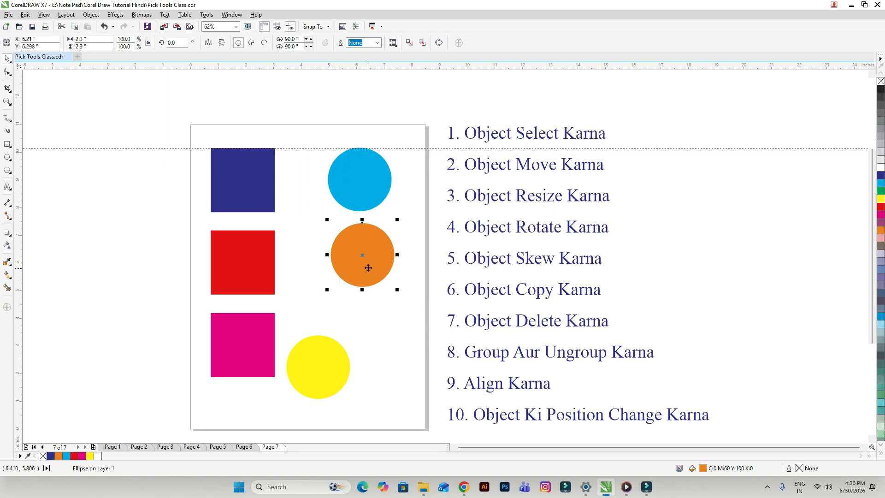
Move the orange circle up so it overlaps the cyan circle, to about X 6.148, Y 7.539 inches
{"action": "left_click", "coordinate": [376, 214]}
{"action": "scroll", "coordinate": [376, 210], "scroll_direction": "up", "scroll_amount": 1}
{"action": "scroll", "coordinate": [375, 210], "scroll_direction": "up", "scroll_amount": 1}
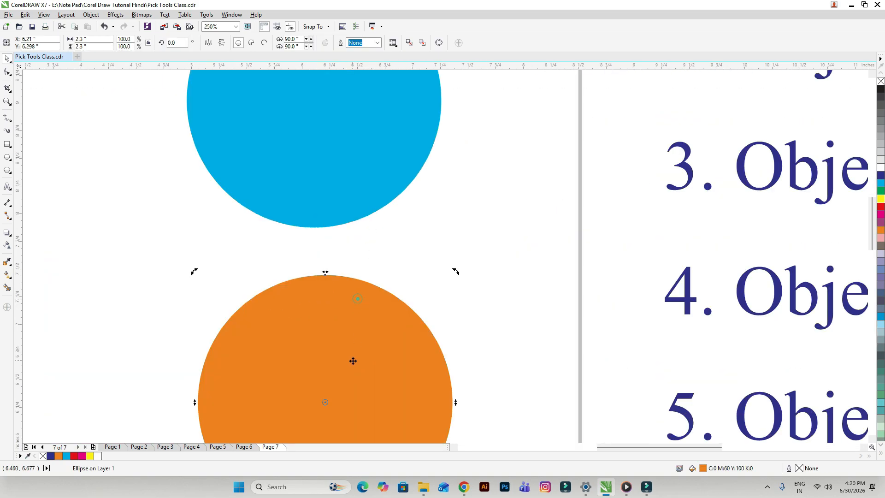
{"action": "left_click_drag", "start_coordinate": [352, 360], "coordinate": [346, 226]}
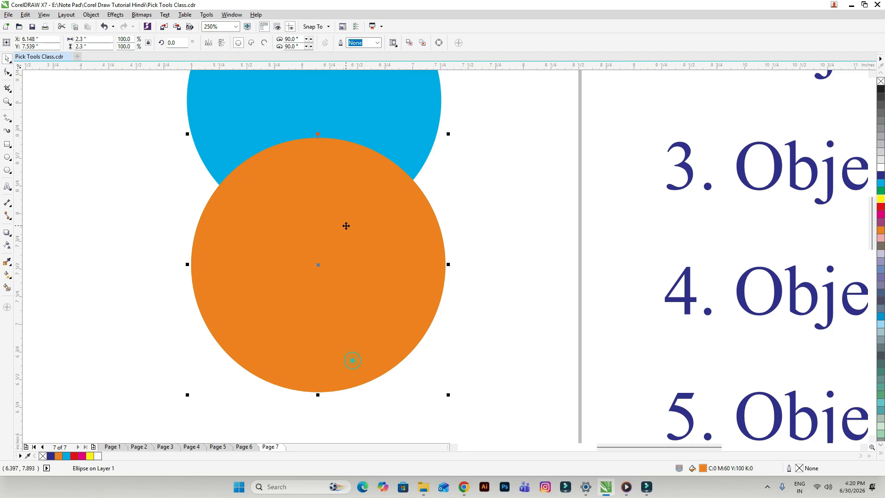
{"action": "scroll", "coordinate": [347, 226], "scroll_direction": "down", "scroll_amount": 1}
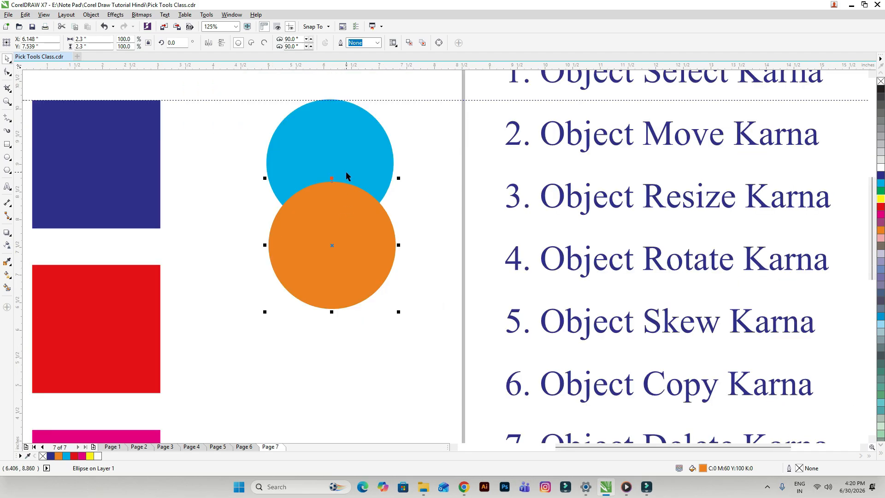
Send the orange circle to the back of the page so it lies behind the cyan circle
{"action": "right_click", "coordinate": [348, 191]}
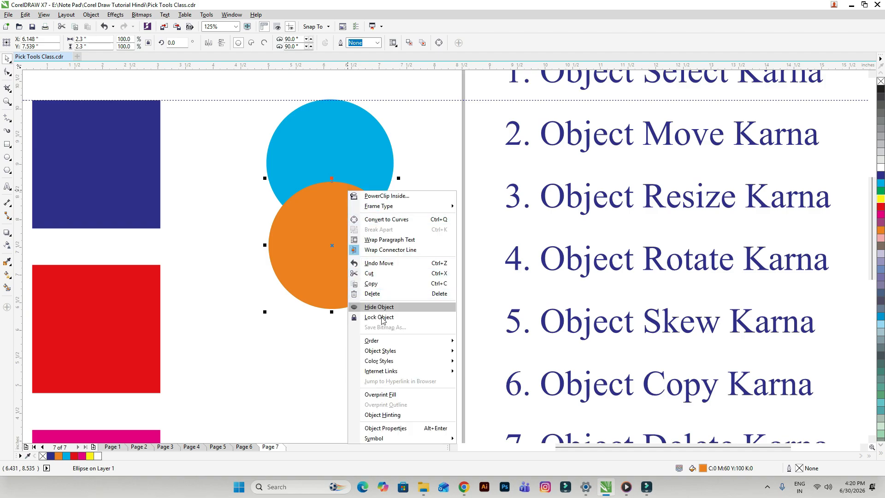
{"action": "mouse_move", "coordinate": [390, 345]}
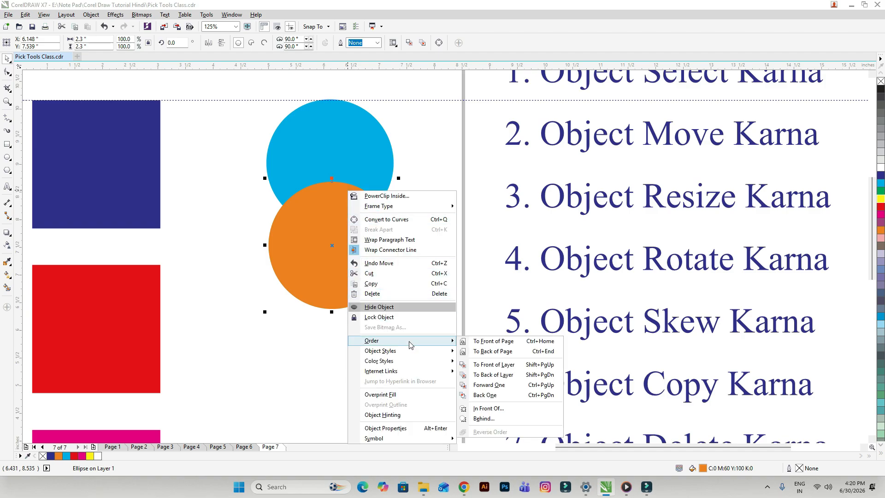
{"action": "left_click", "coordinate": [492, 352]}
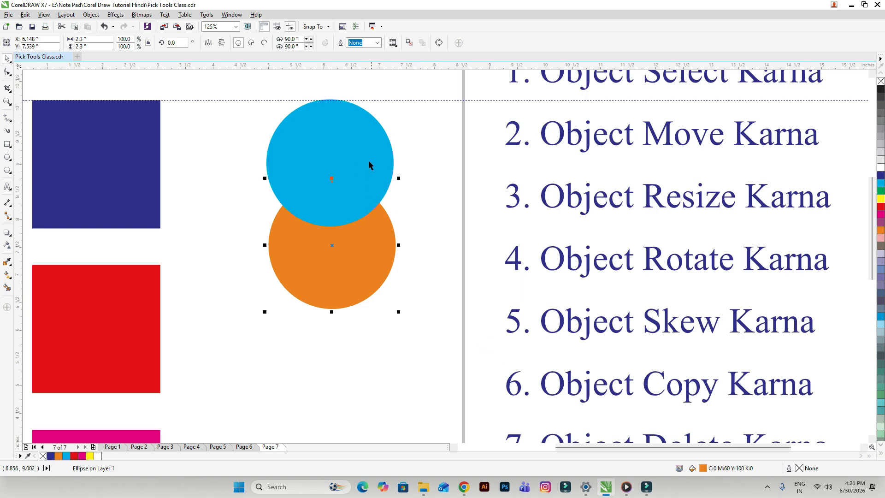
{"action": "left_click", "coordinate": [421, 212]}
{"action": "scroll", "coordinate": [301, 185], "scroll_direction": "down", "scroll_amount": 2}
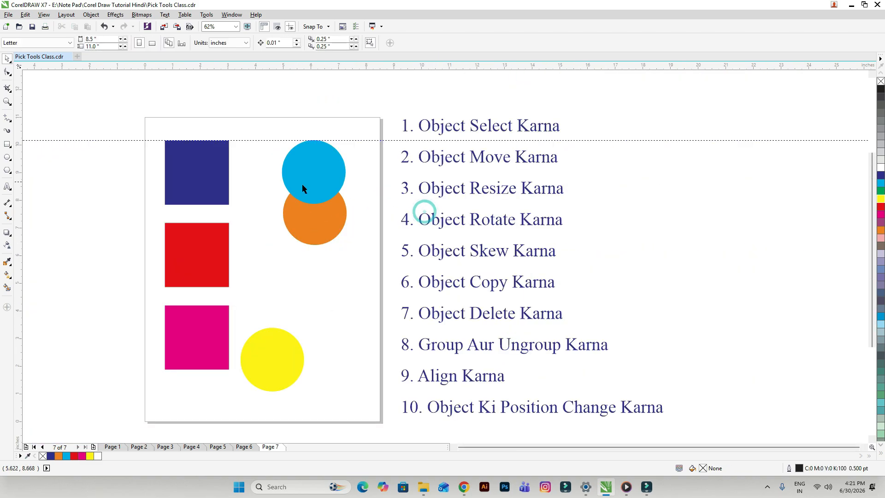
Marquee-select all the squares and circles on the page
{"action": "left_click", "coordinate": [311, 251]}
{"action": "left_click_drag", "start_coordinate": [140, 117], "coordinate": [367, 419]}
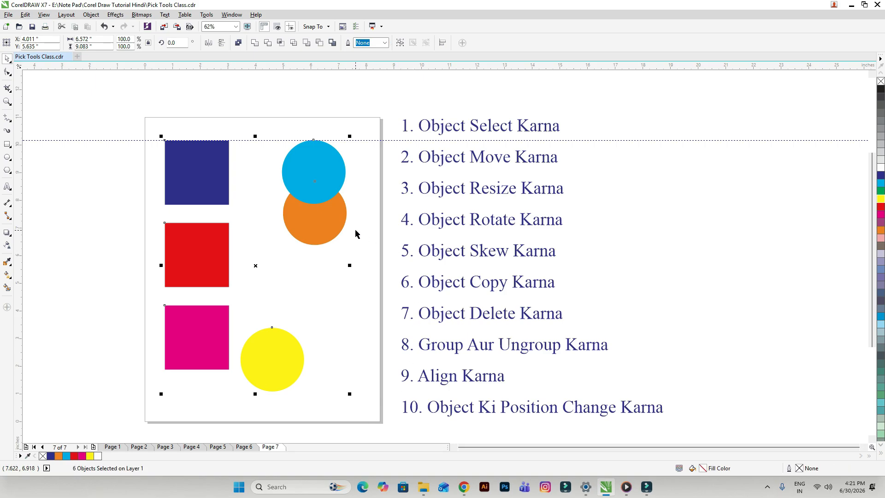